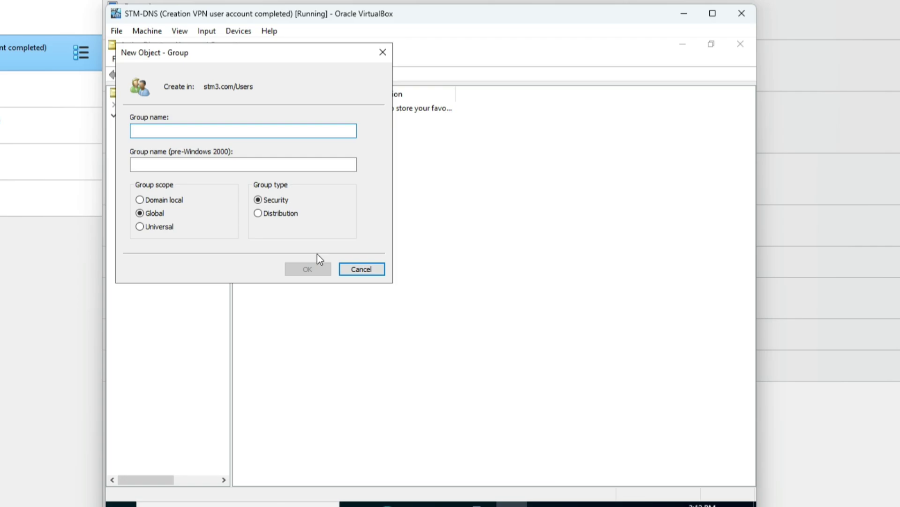
Name the new group NPS-VPN-Group, correcting typos, and create it.
type("NPS")
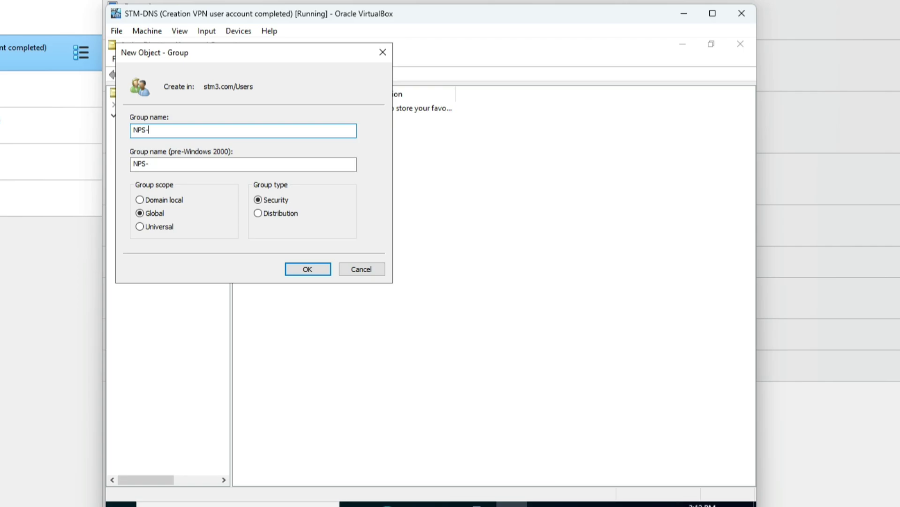
type("-VPN-Gro")
key("BackSpace")
key("BackSpace")
type("orup")
key("BackSpace")
key("BackSpace")
key("BackSpace")
key("BackSpace")
type("roup")
left_click(308, 267)
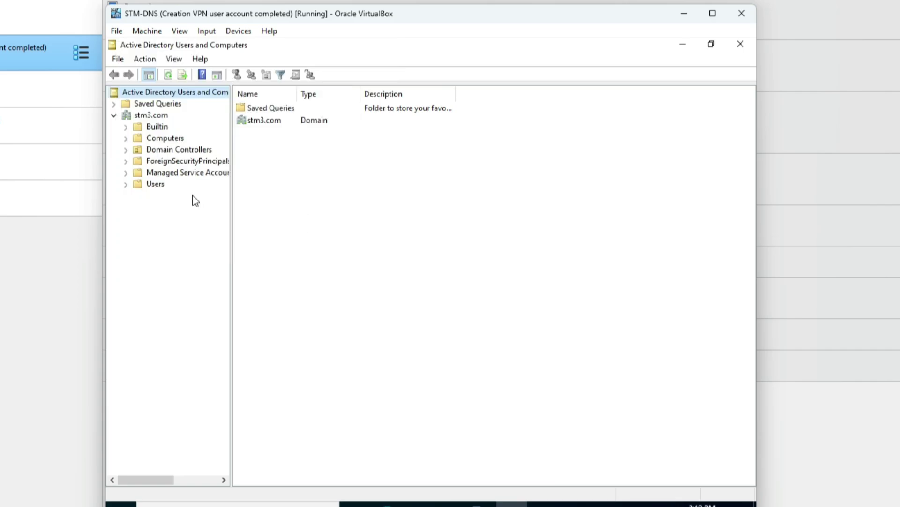
Show the Users container and widen the Name column to reveal NPS-VPN-Group and VPN User.
left_click(153, 185)
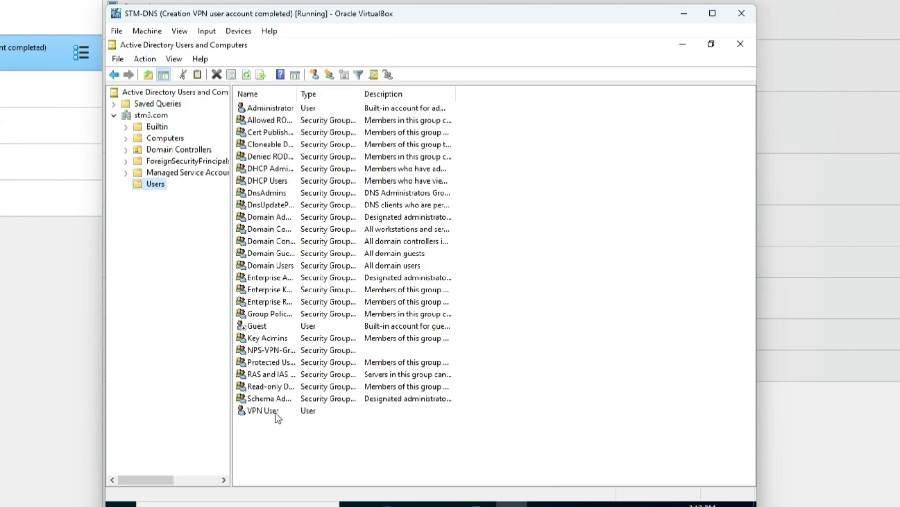
left_click(261, 413)
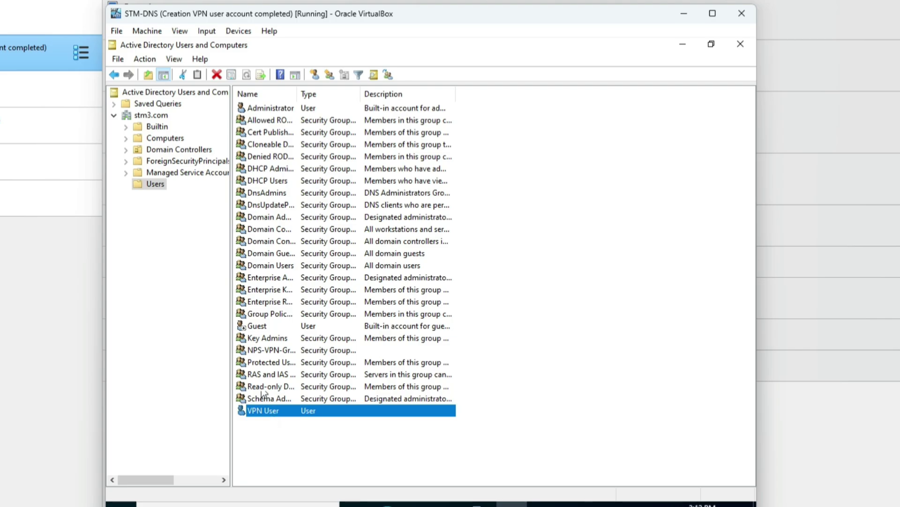
left_click(269, 350)
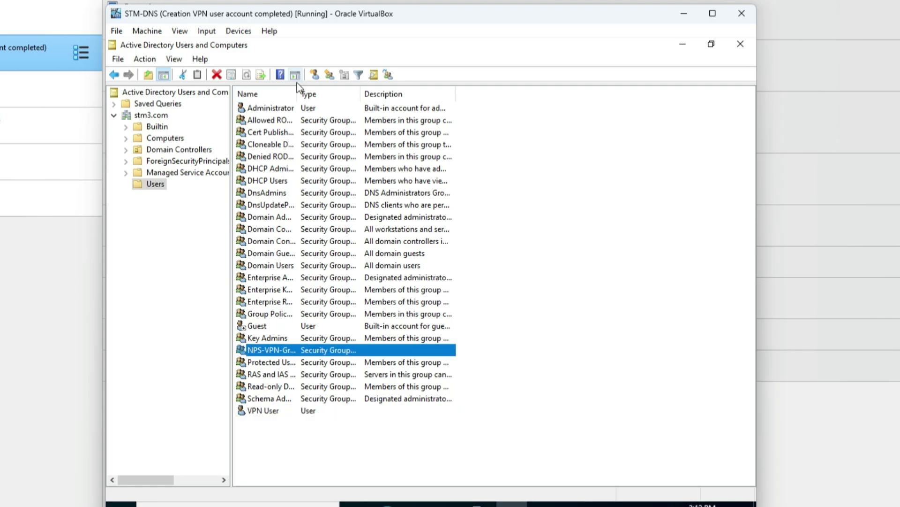
left_click_drag(298, 91, 347, 96)
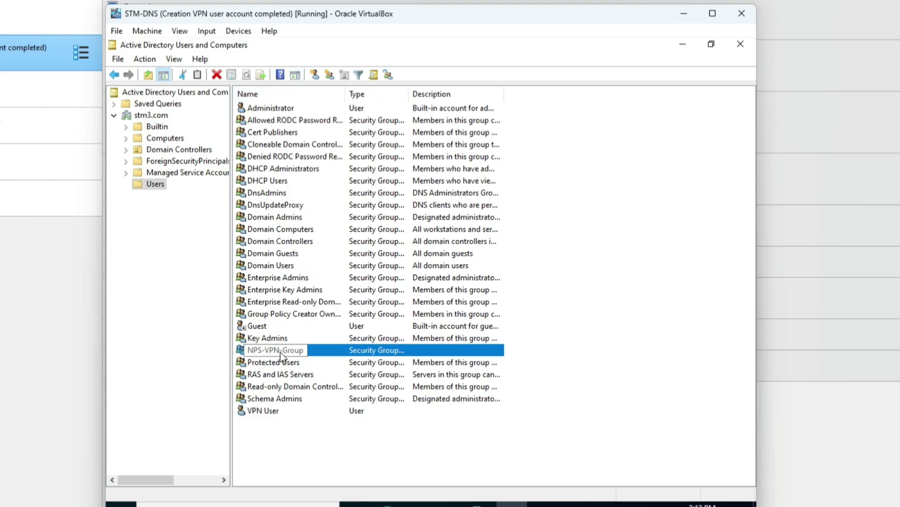
left_click(271, 408)
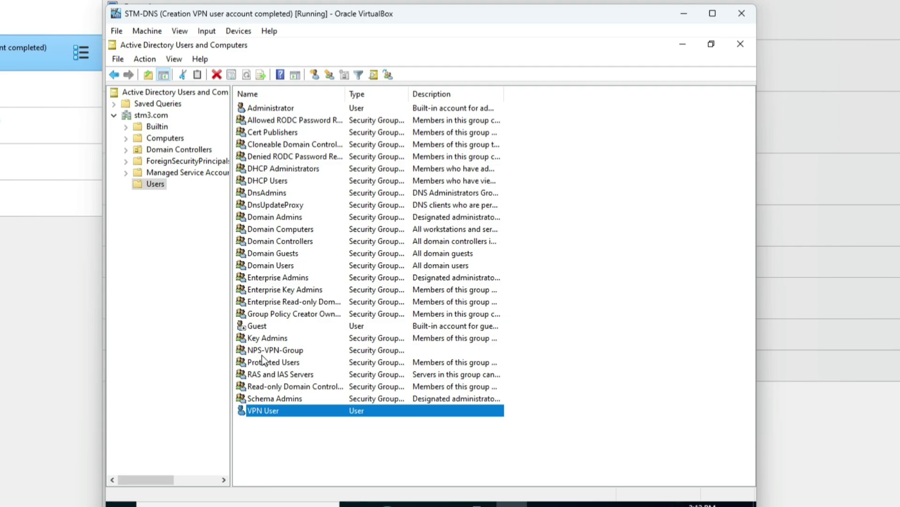
Begin adding VPN User to a group; the name 'vpn' is not found.
right_click(304, 413)
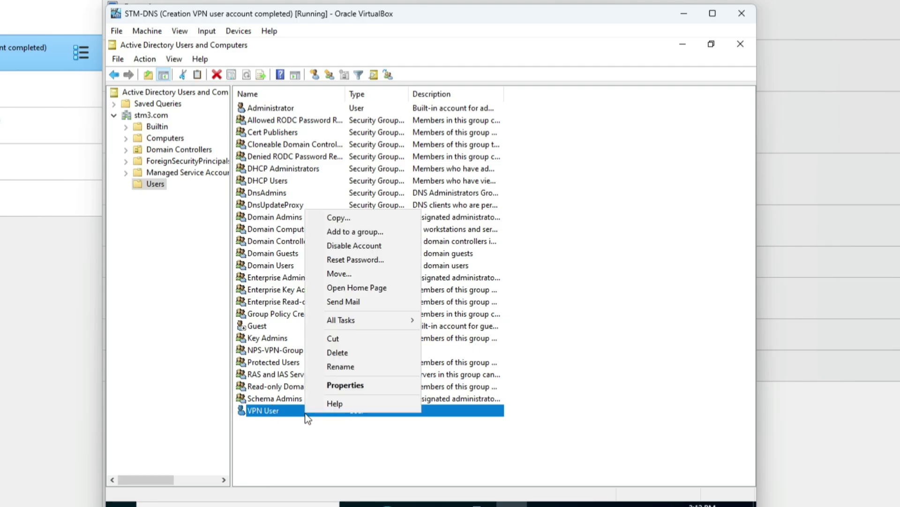
left_click(375, 235)
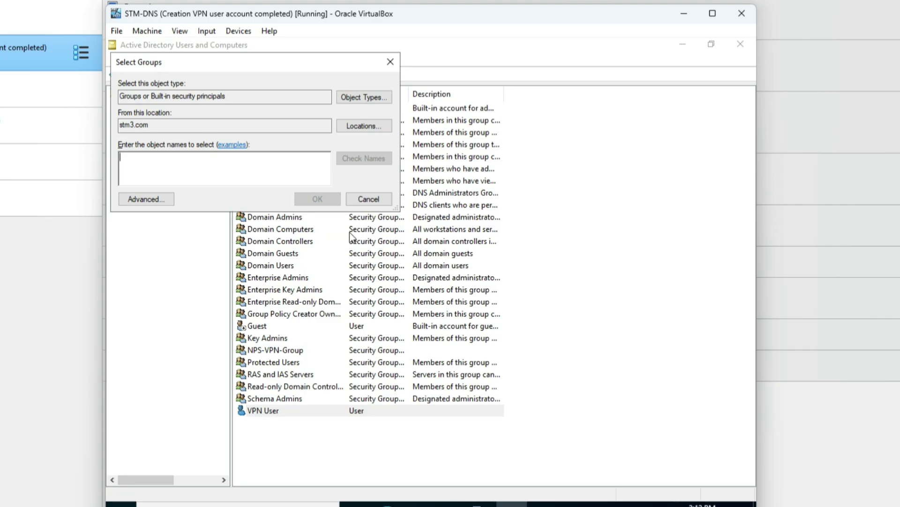
type("vpn")
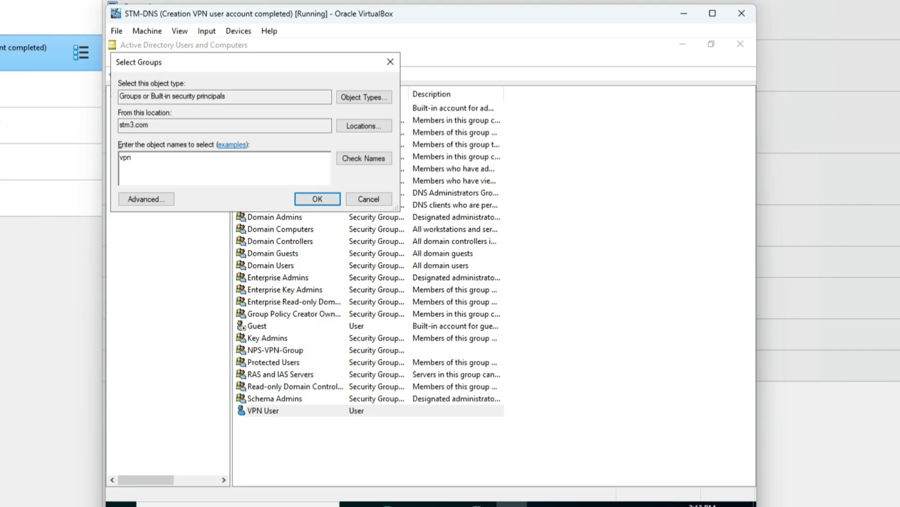
left_click(341, 160)
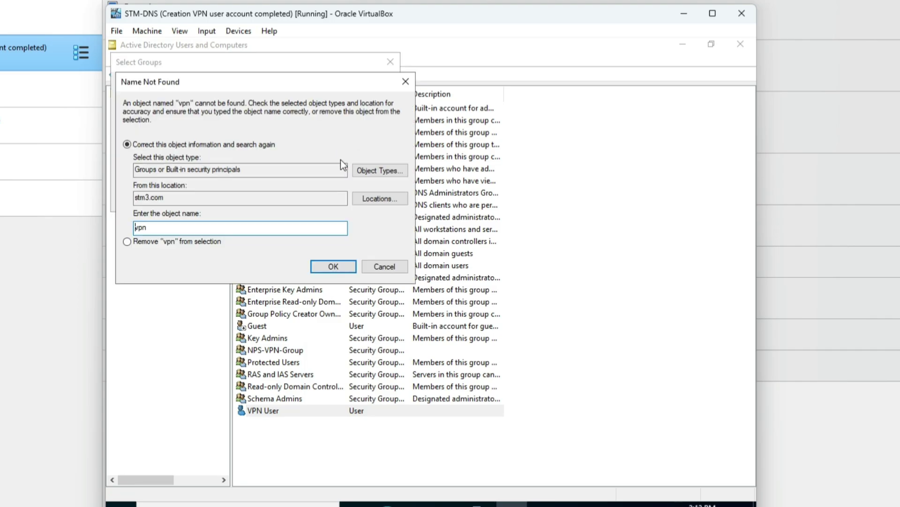
left_click(376, 264)
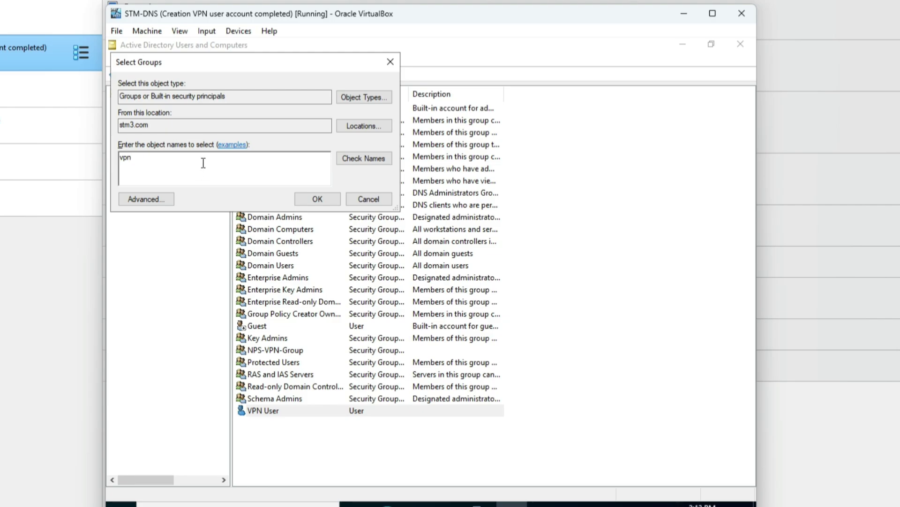
Resolve 'nps' to NPS-VPN-Group, confirm the membership, then select STM-ROUTER in VirtualBox Manager.
left_click_drag(201, 164, 112, 154)
type("nps")
left_click(376, 159)
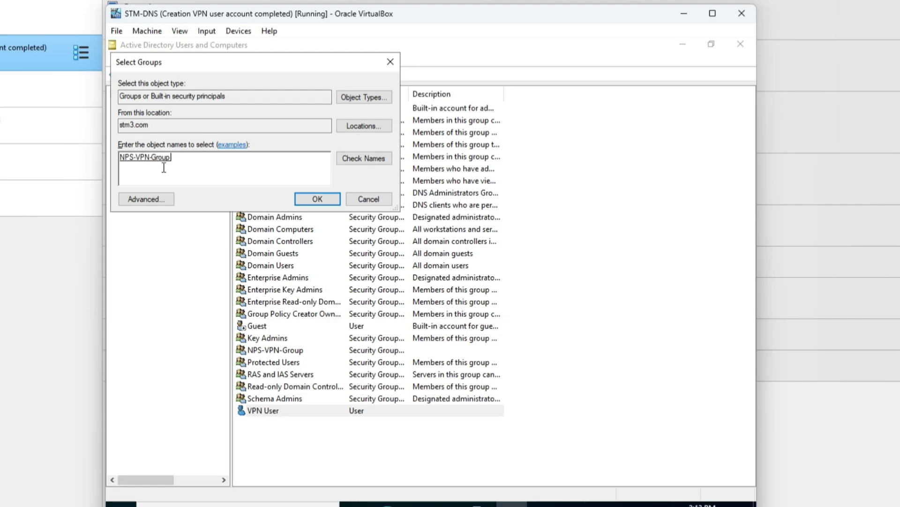
left_click(301, 201)
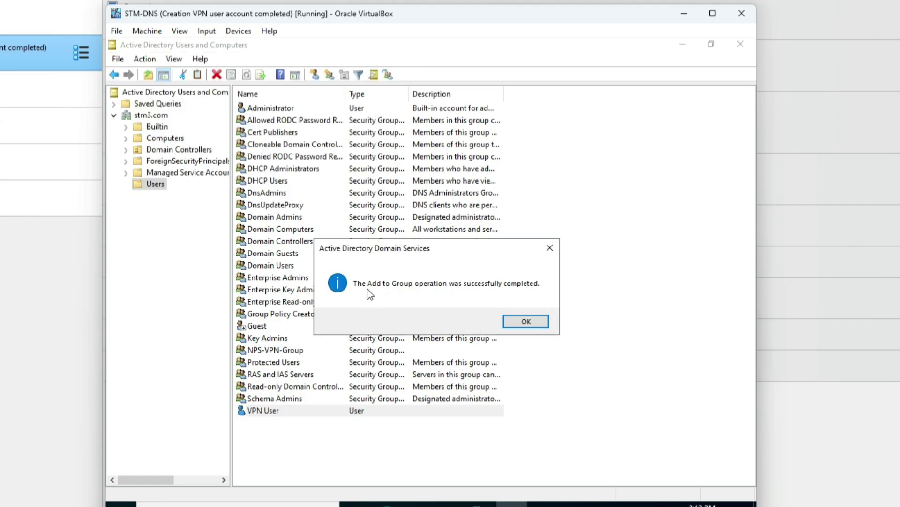
left_click(517, 314)
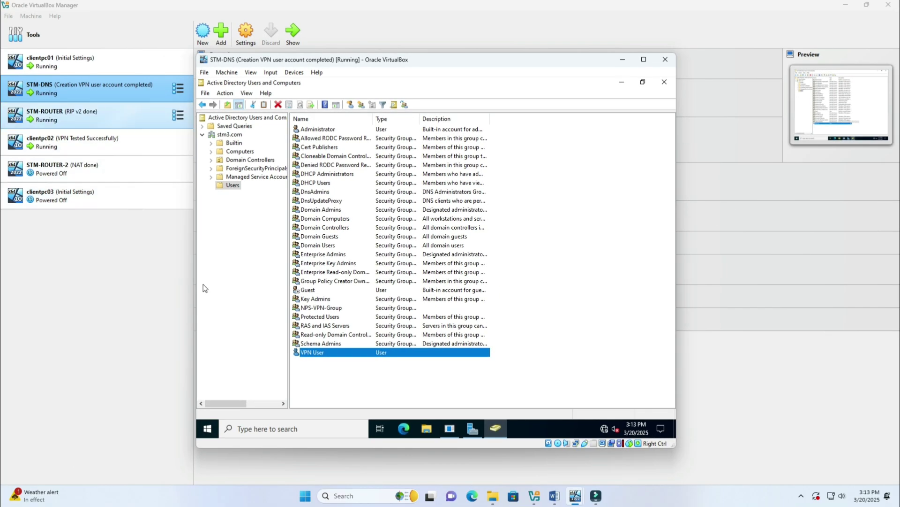
left_click(98, 115)
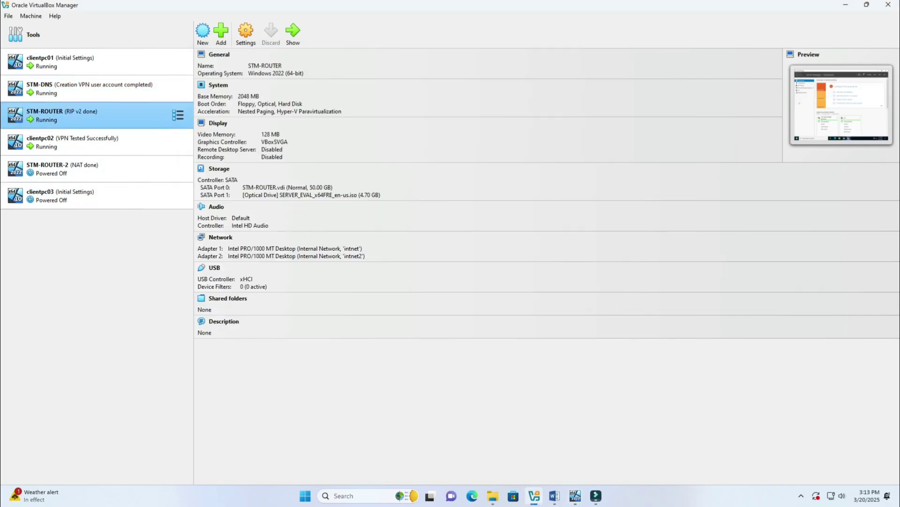
Start the Add Roles and Features wizard on STM-ROUTER with the default installation type and server.
left_click(292, 32)
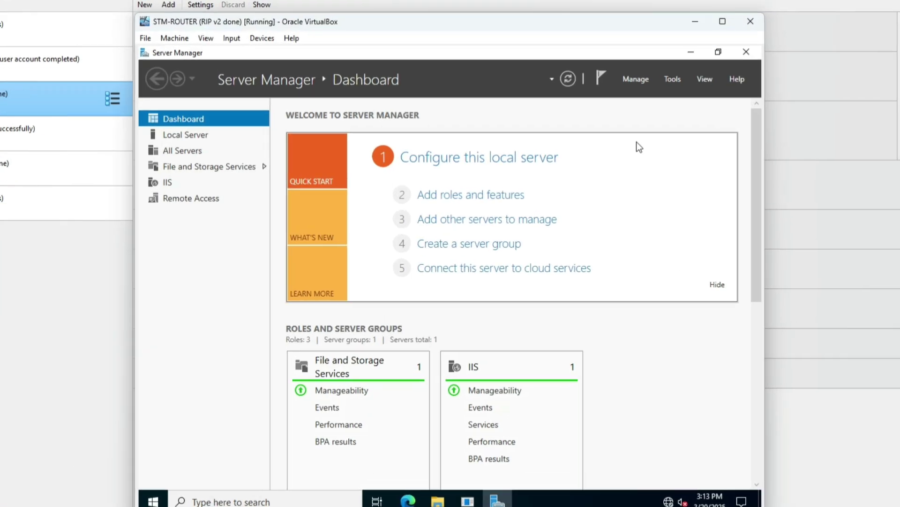
left_click(457, 196)
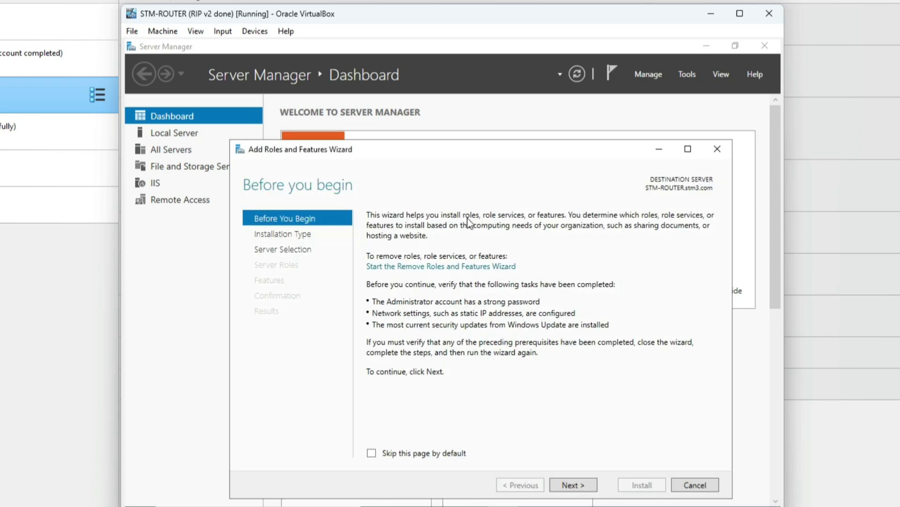
left_click(574, 484)
left_click(573, 484)
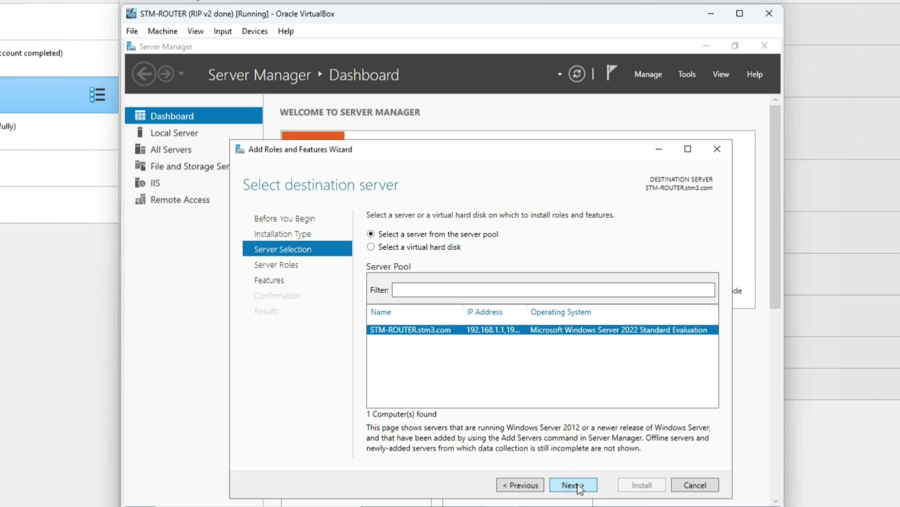
left_click(573, 485)
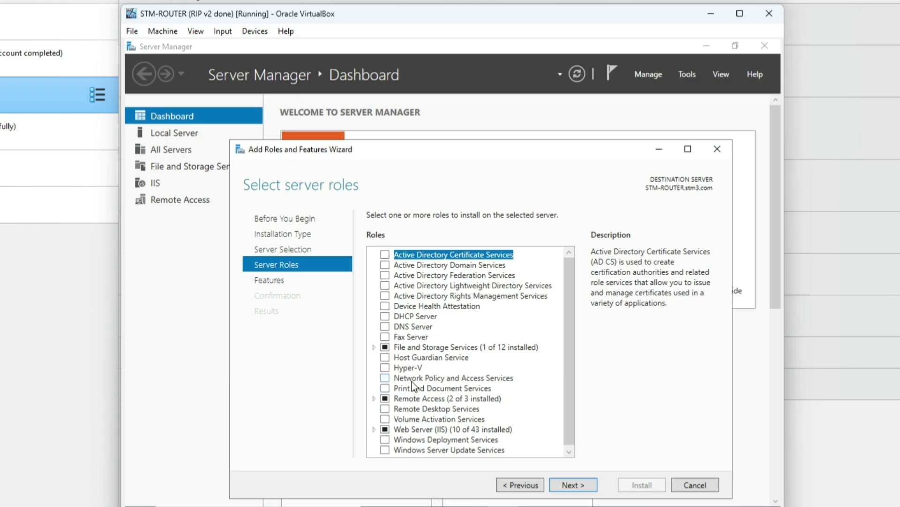
Select Network Policy and Access Services with its management tools and install it.
left_click(385, 378)
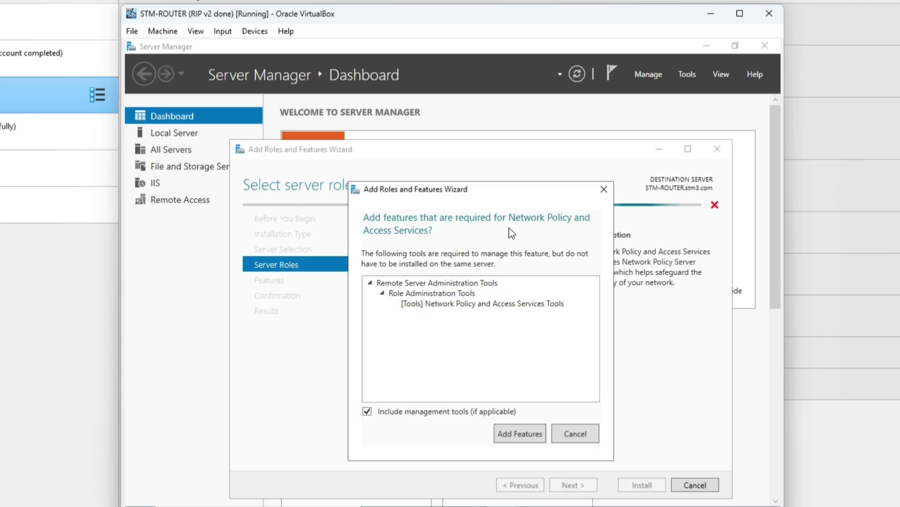
left_click(517, 433)
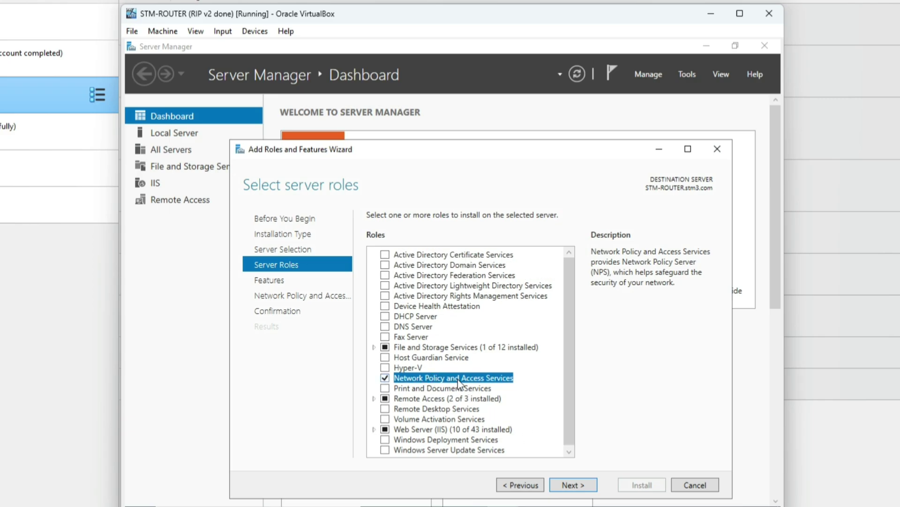
left_click(573, 485)
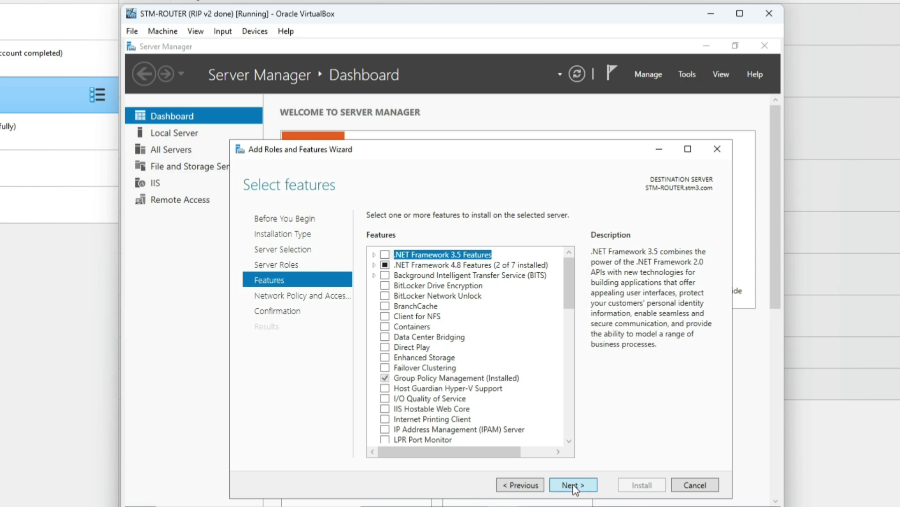
left_click(573, 485)
left_click(573, 485)
left_click(640, 484)
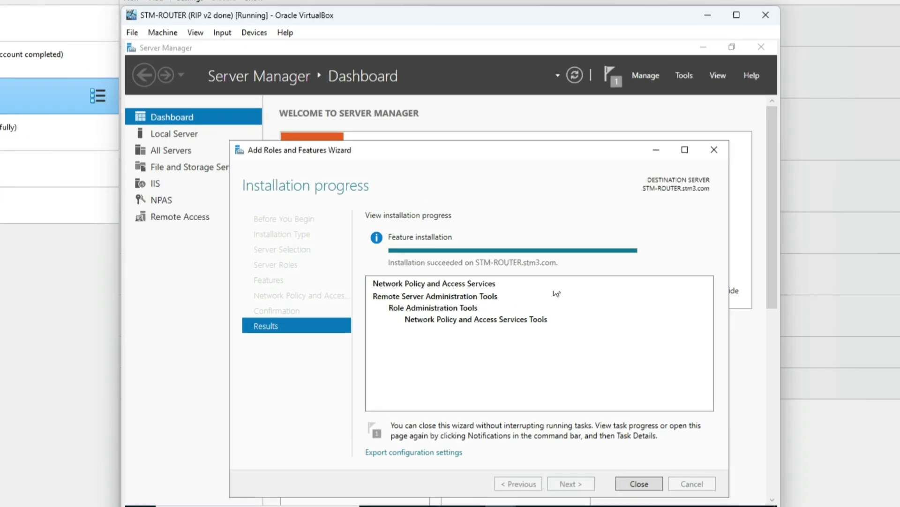
Close the finished wizard, dismiss the shutdown prompt, and launch Network Policy Server from Tools.
left_click(637, 484)
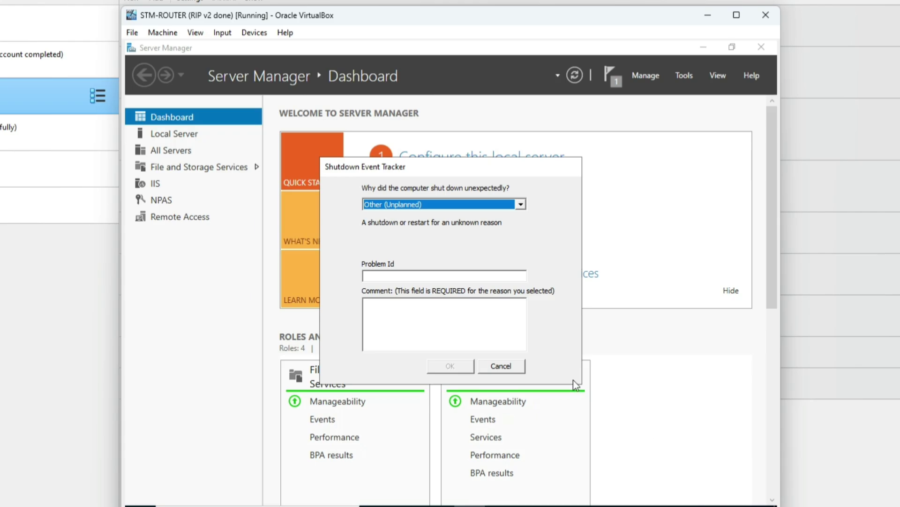
left_click(500, 365)
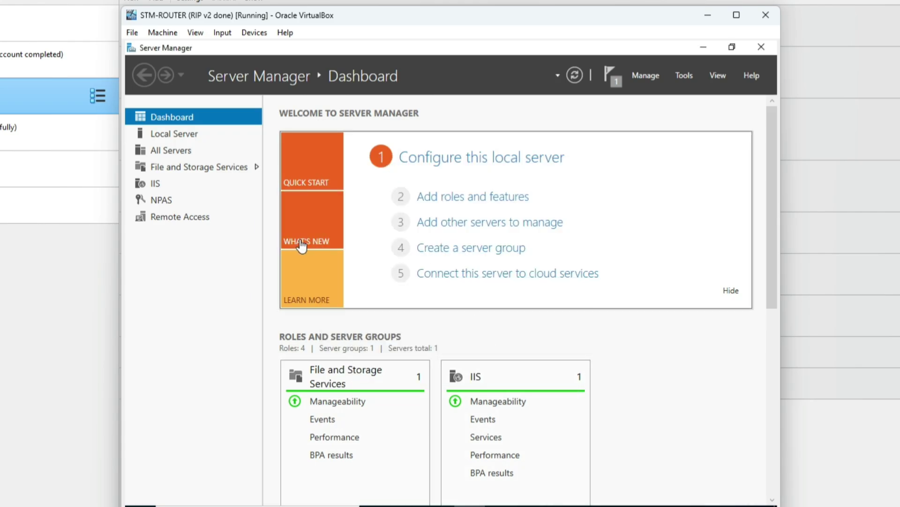
left_click(683, 76)
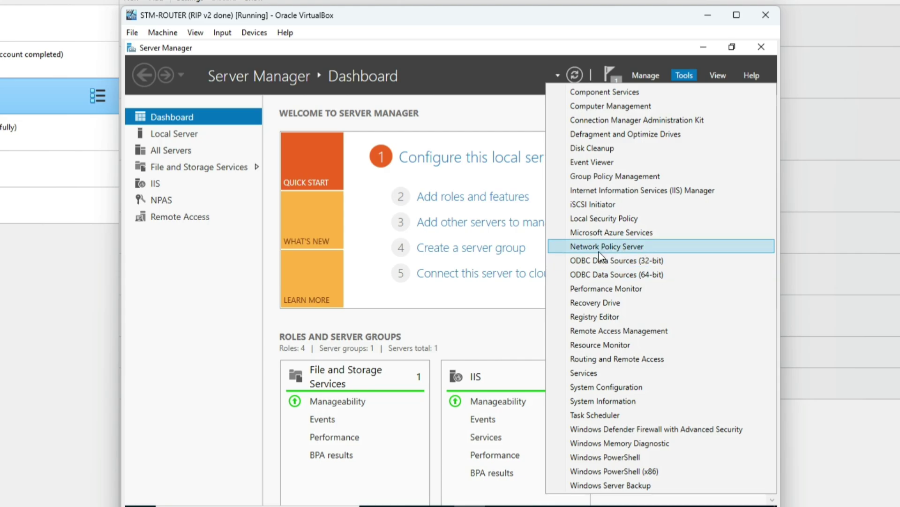
left_click(633, 247)
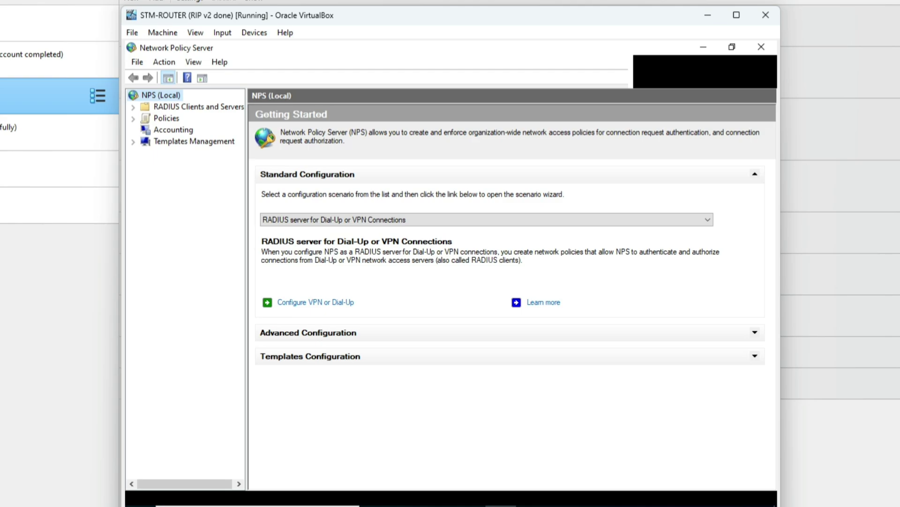
Start a new network policy under Policies > Network Policies.
left_click(133, 118)
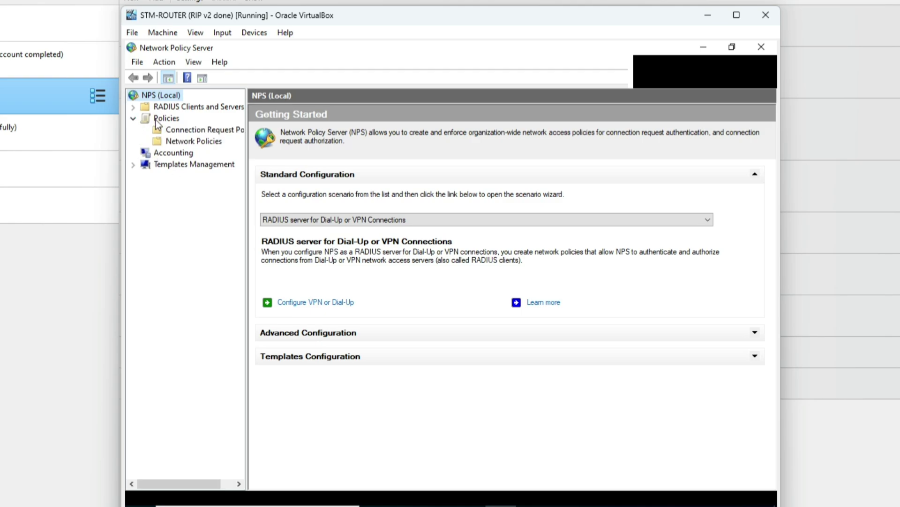
left_click(193, 141)
right_click(212, 144)
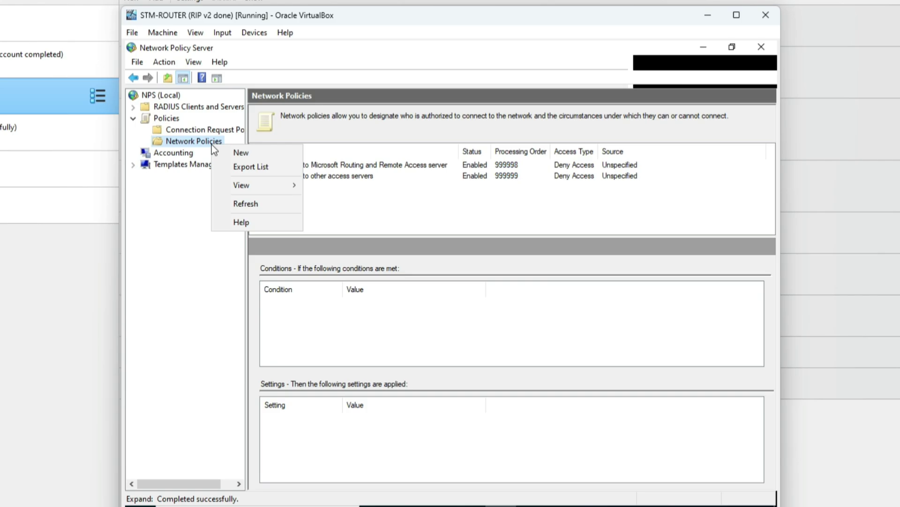
left_click(258, 153)
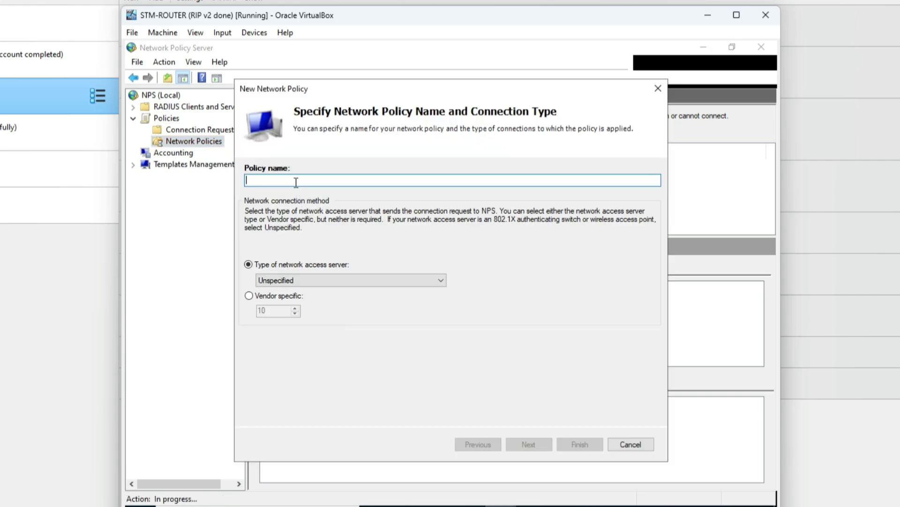
Name the policy 'VPN Group' with server type Remote Access Server (VPN-Dial up).
type("NPS Gro")
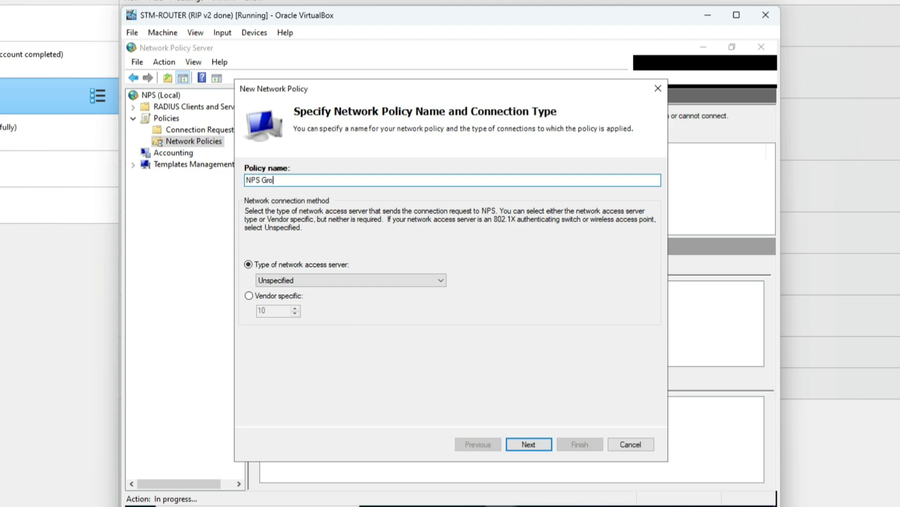
type("up")
type("VPN")
left_click(326, 183)
left_click_drag(264, 184, 221, 181)
key("BackSpace")
left_click(440, 281)
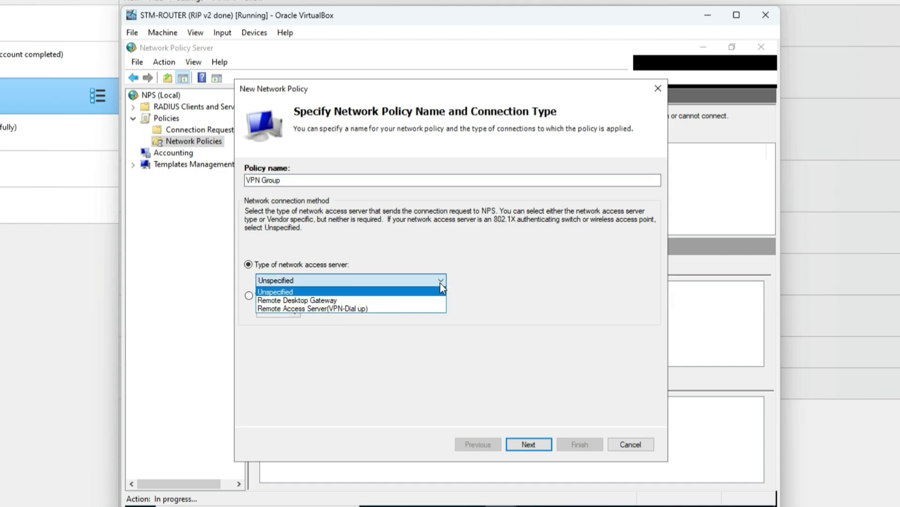
left_click(346, 309)
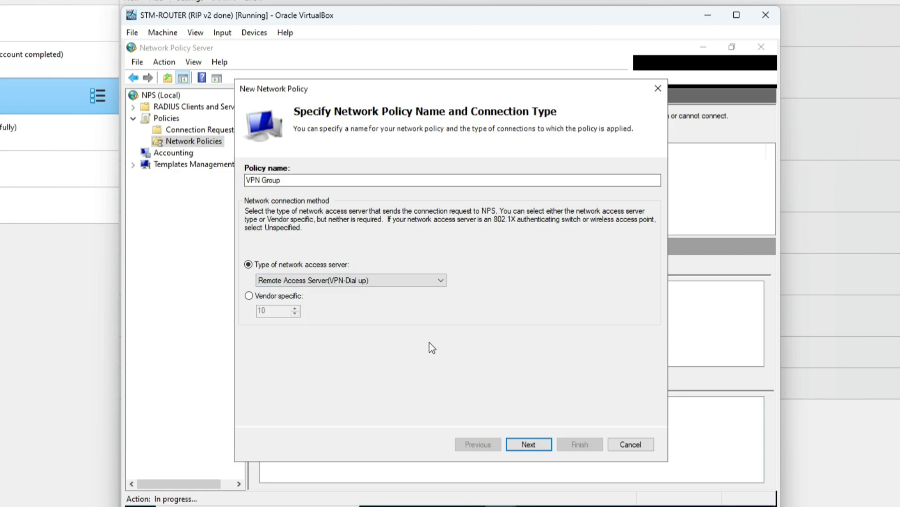
left_click(536, 446)
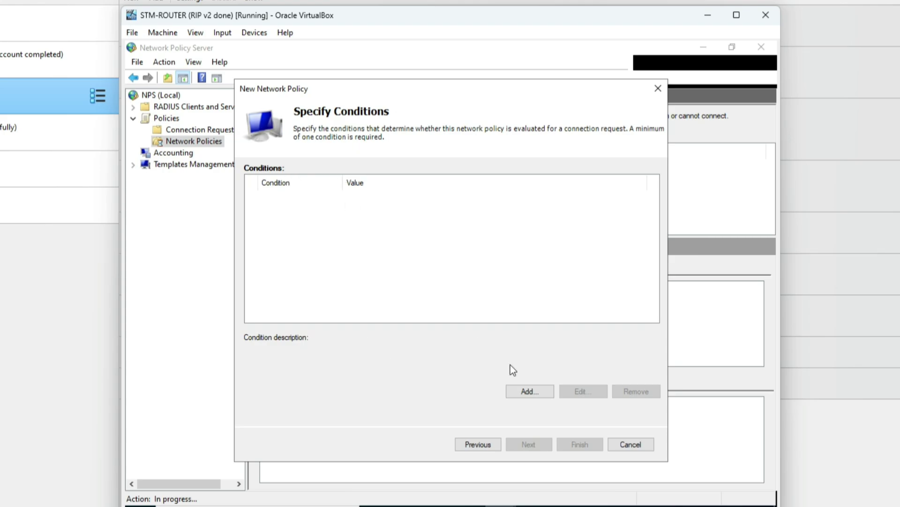
Add a User Groups condition and look up the group 'nps' in the domain.
left_click(527, 392)
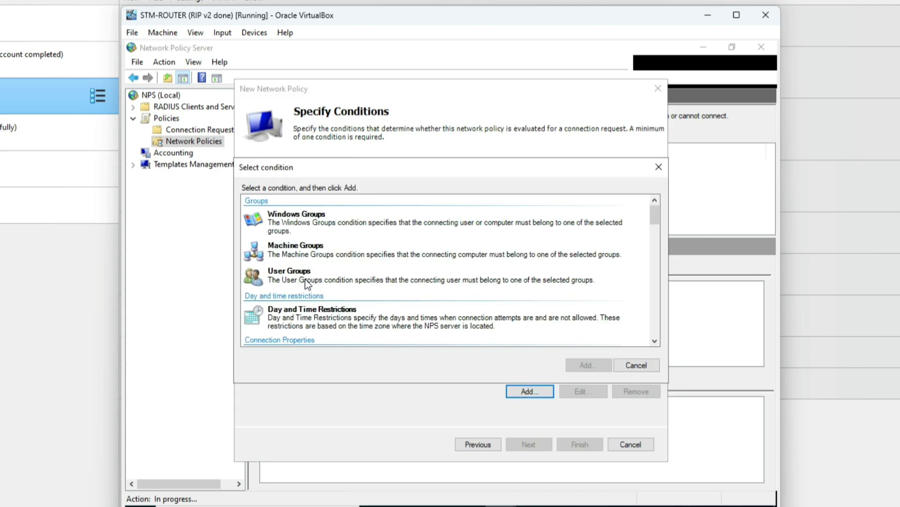
left_click(321, 279)
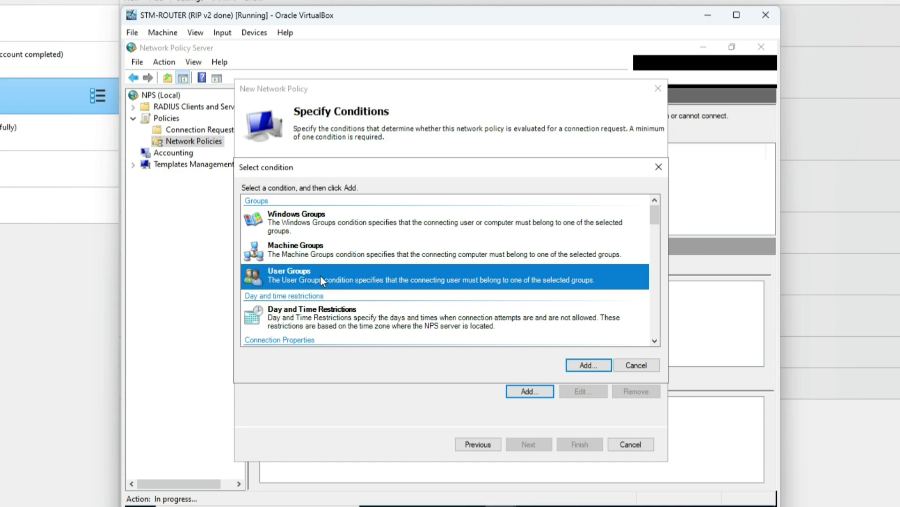
left_click(576, 365)
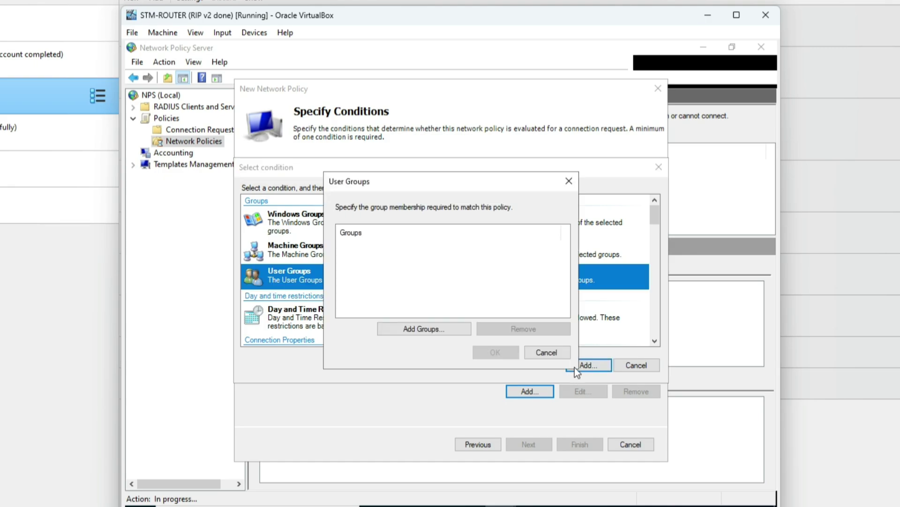
left_click(422, 328)
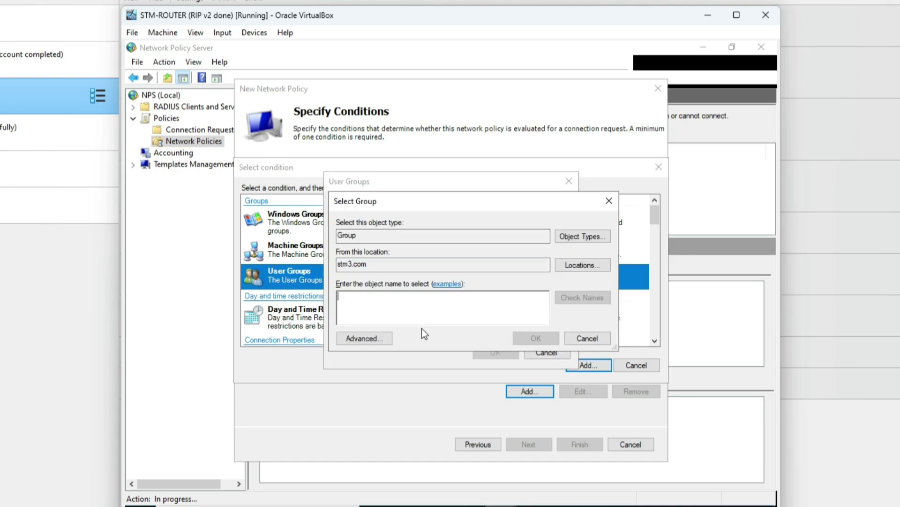
type("nps")
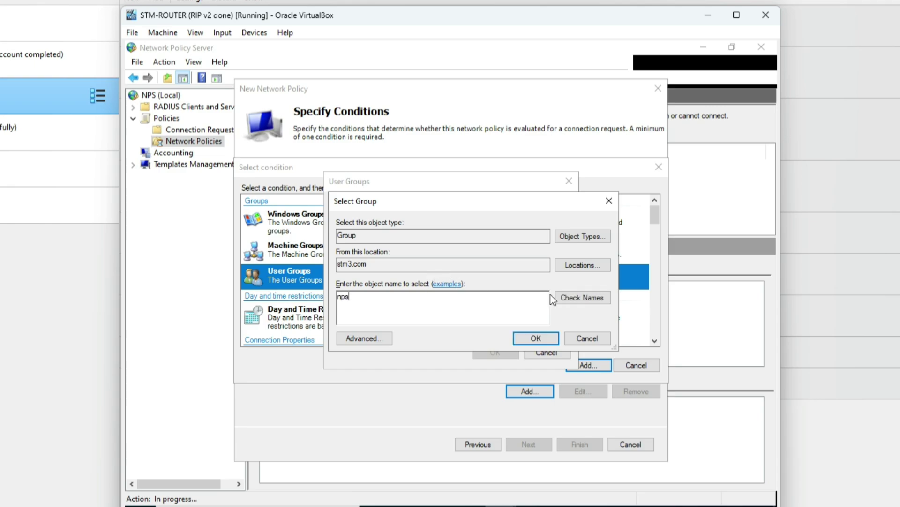
left_click(576, 294)
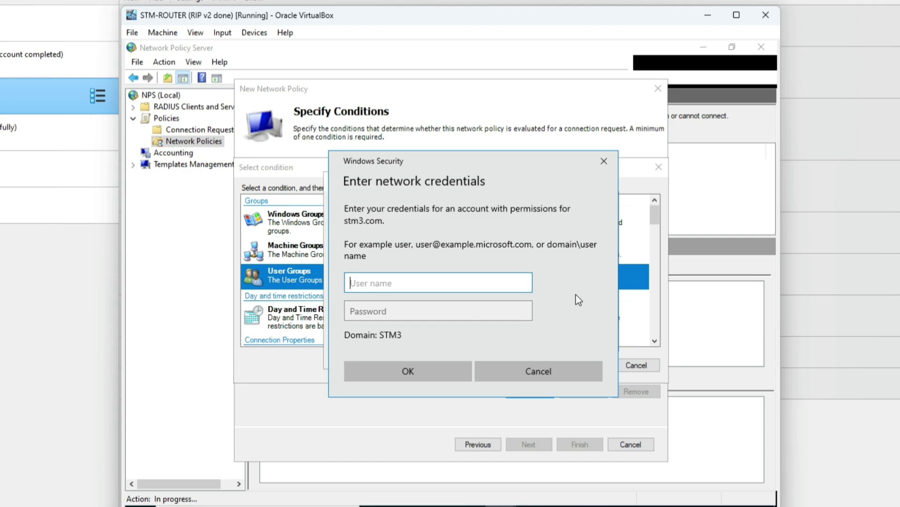
Authenticate with the domain administrator account name and password.
type("administrator")
key("Tab")
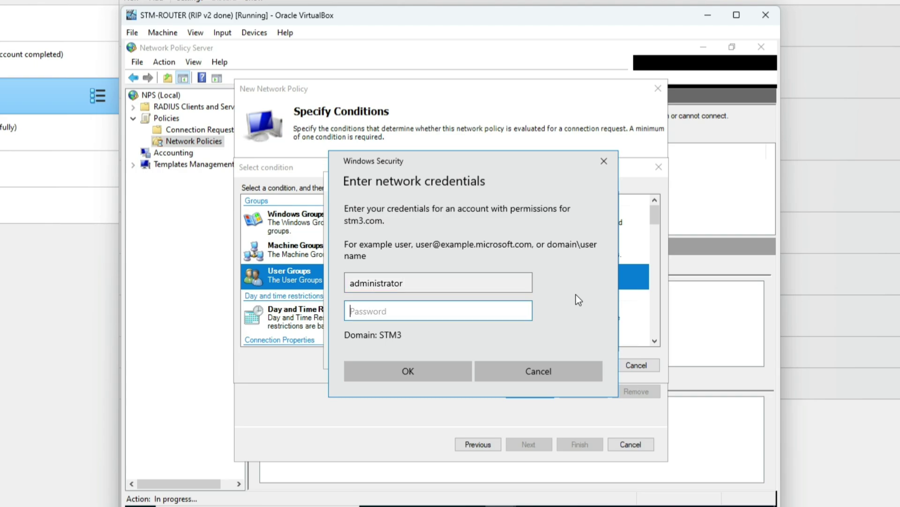
type("••")
type("w0rd")
left_click(519, 313)
left_click(520, 313)
left_click(431, 368)
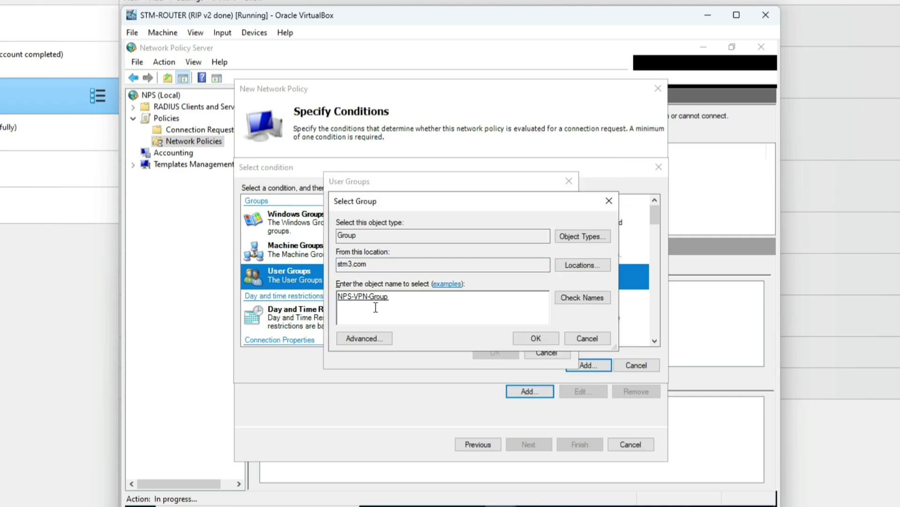
Accept STM3\NPS-VPN-Group as the condition and continue to access permission.
left_click(536, 338)
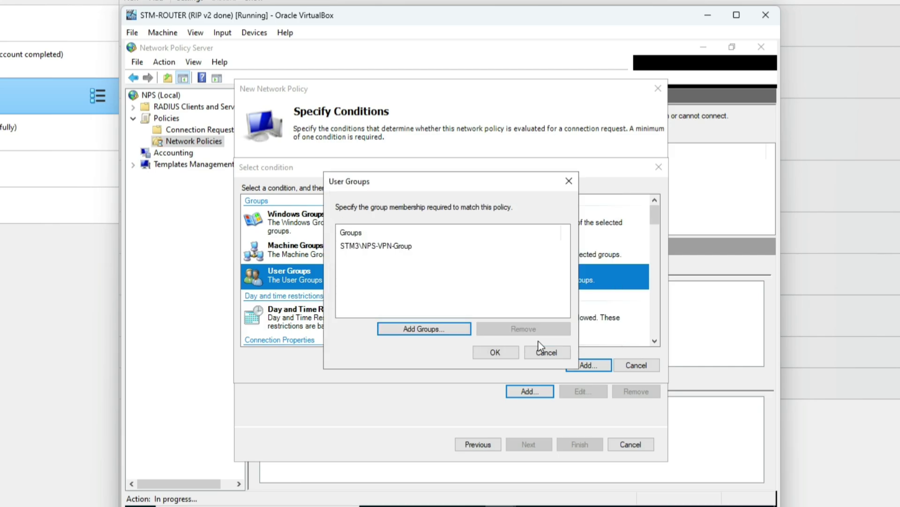
left_click(495, 353)
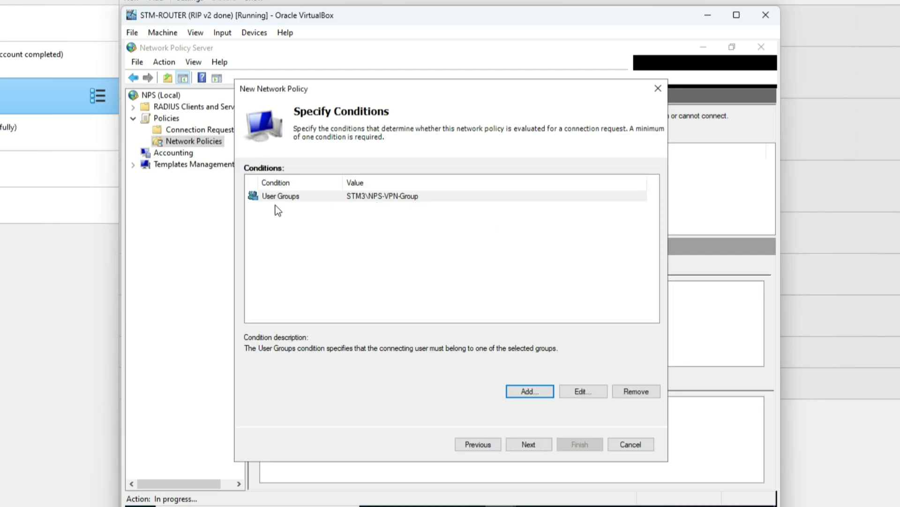
left_click(534, 442)
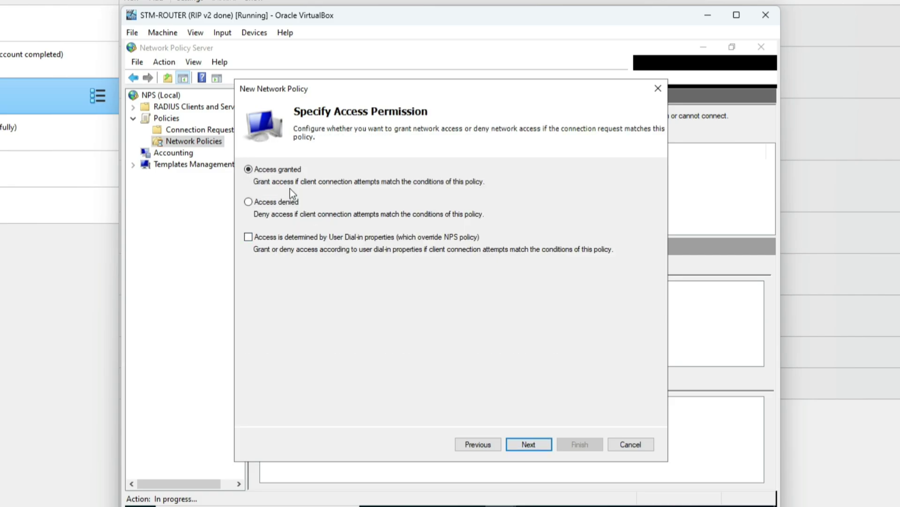
Keep Access granted and add Secured password (EAP-MSCHAP v2) as the EAP type.
left_click(540, 447)
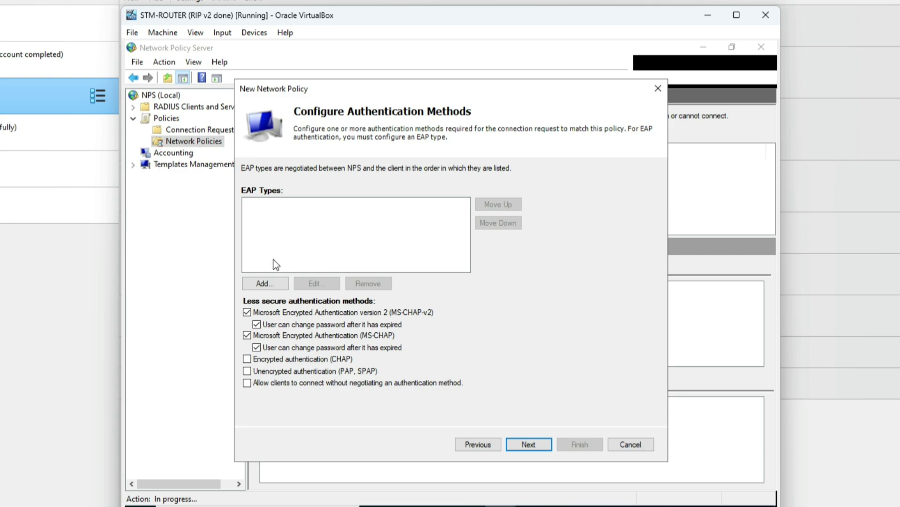
left_click(279, 285)
left_click(425, 263)
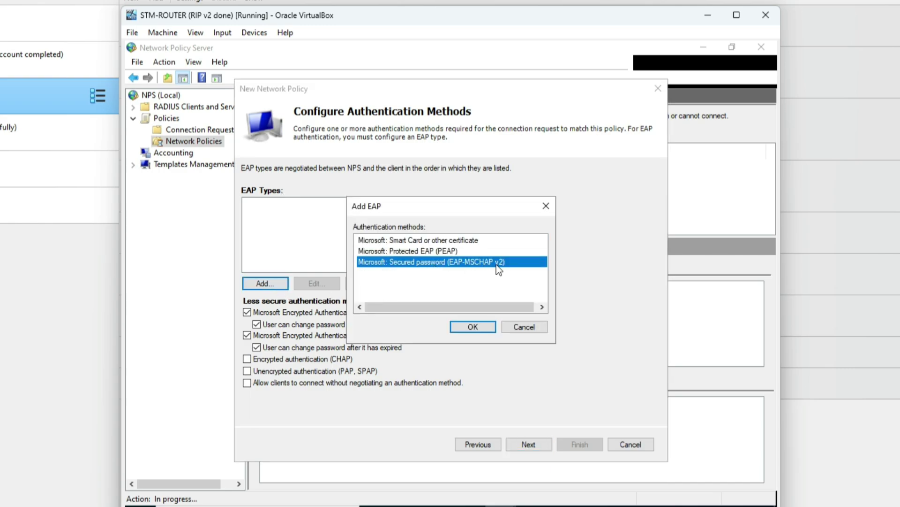
left_click(474, 328)
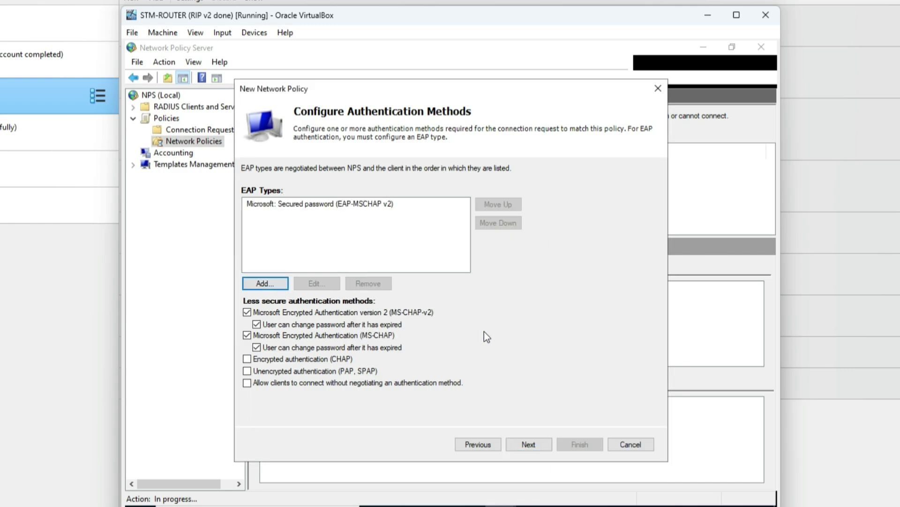
left_click(538, 449)
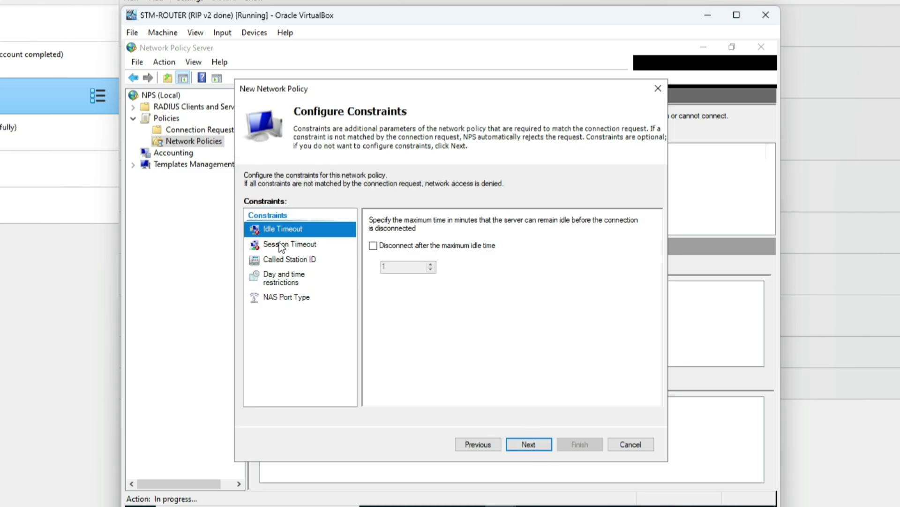
Set a 5-minute maximum idle disconnect and finish the VPN Group policy.
left_click(373, 246)
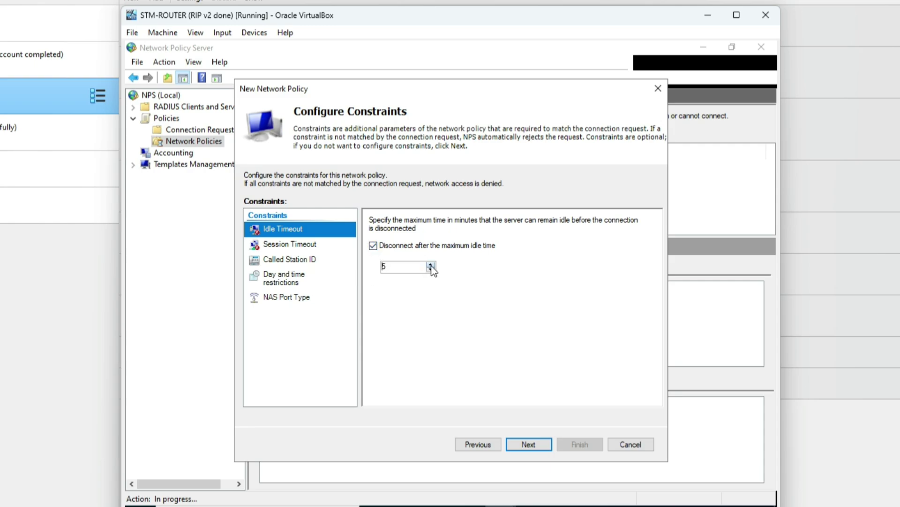
left_click(399, 266)
left_click(527, 446)
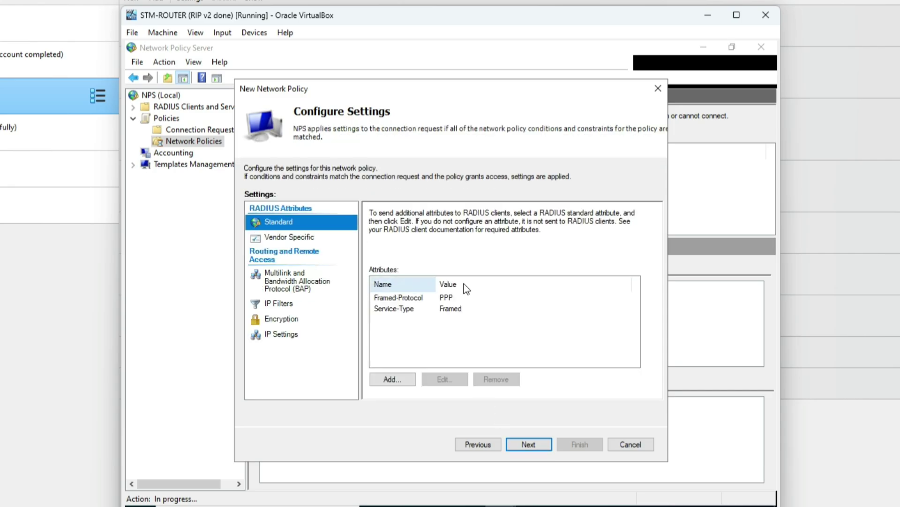
left_click(529, 444)
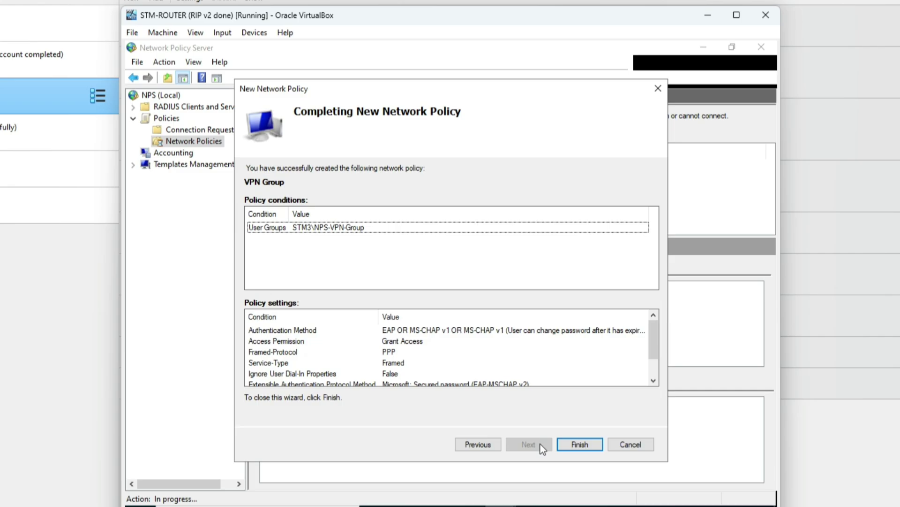
left_click(597, 444)
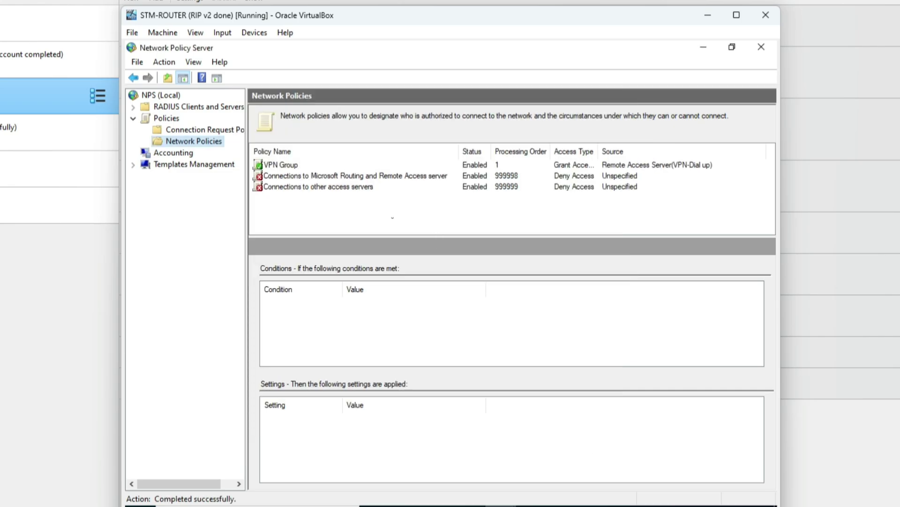
Select the VPN Group policy, then open Network & Internet settings on clientpc02.
left_click(291, 167)
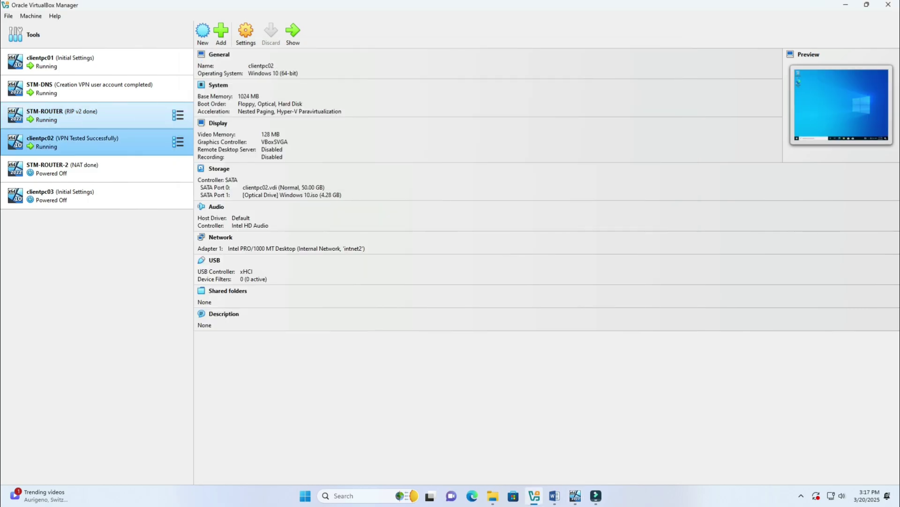
left_click(292, 33)
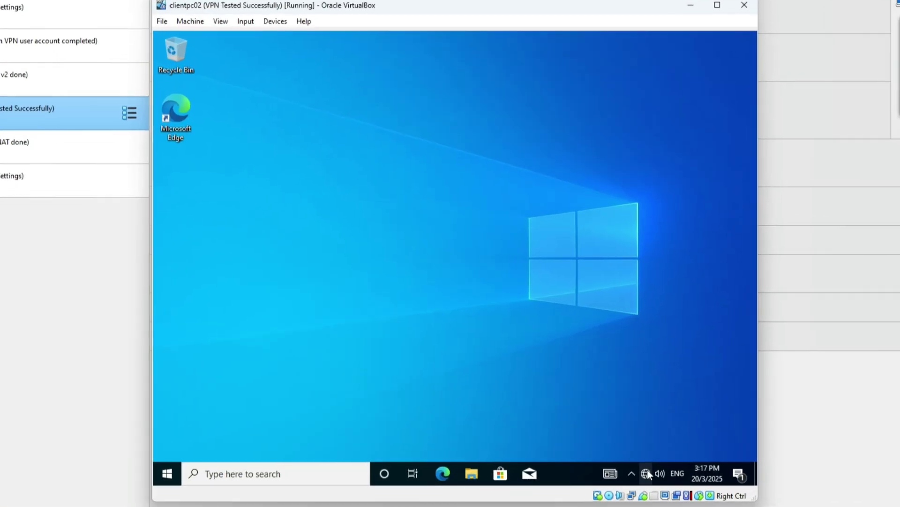
right_click(596, 427)
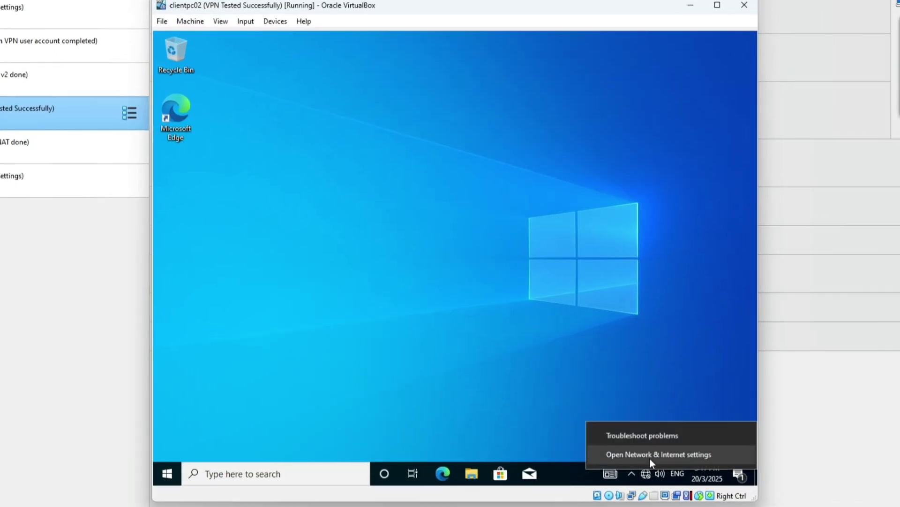
left_click(649, 456)
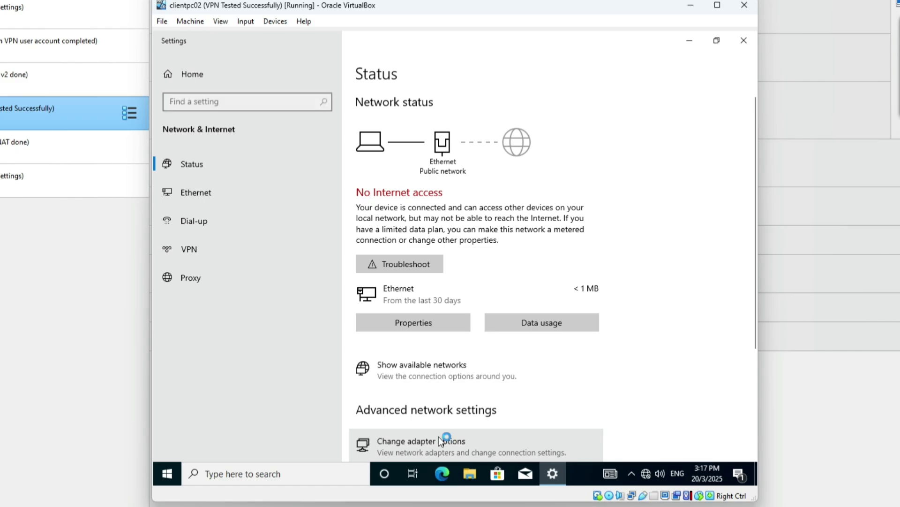
Check Ethernet details (IPv4 192.168.2.2, gateway 192.168.2.1), then bring up VPN-STM's options.
left_click(438, 435)
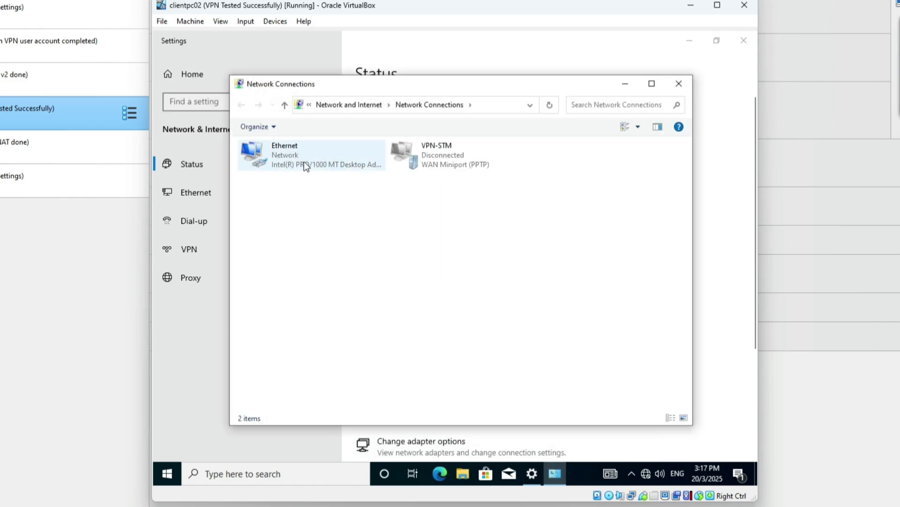
left_click(300, 161)
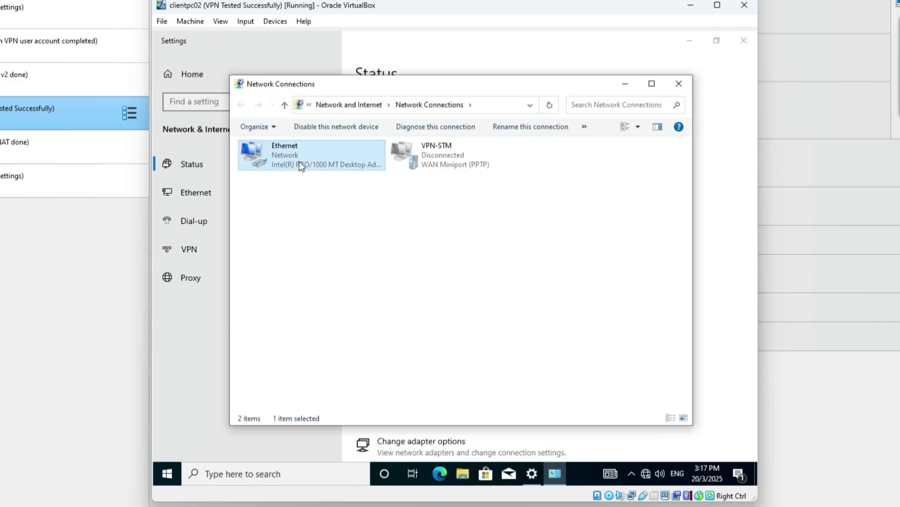
double_click(299, 161)
left_click(377, 241)
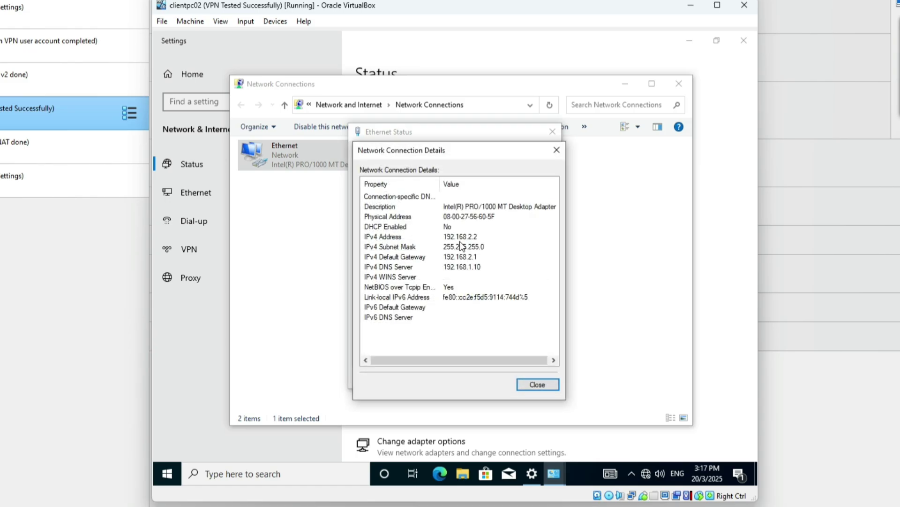
left_click(460, 241)
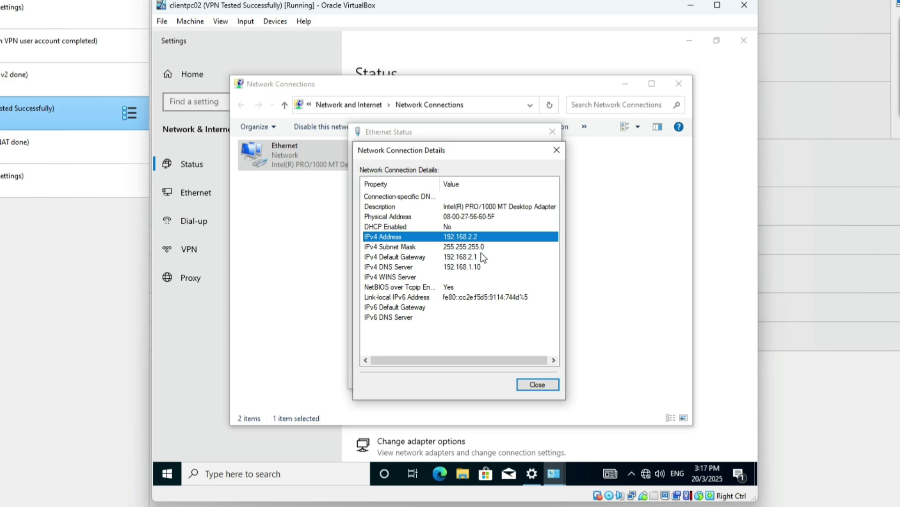
left_click(555, 150)
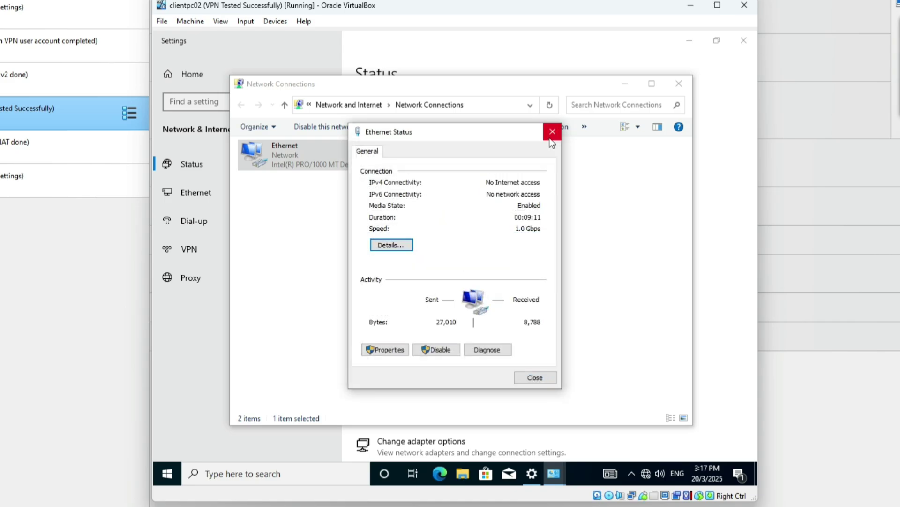
left_click(551, 131)
right_click(432, 161)
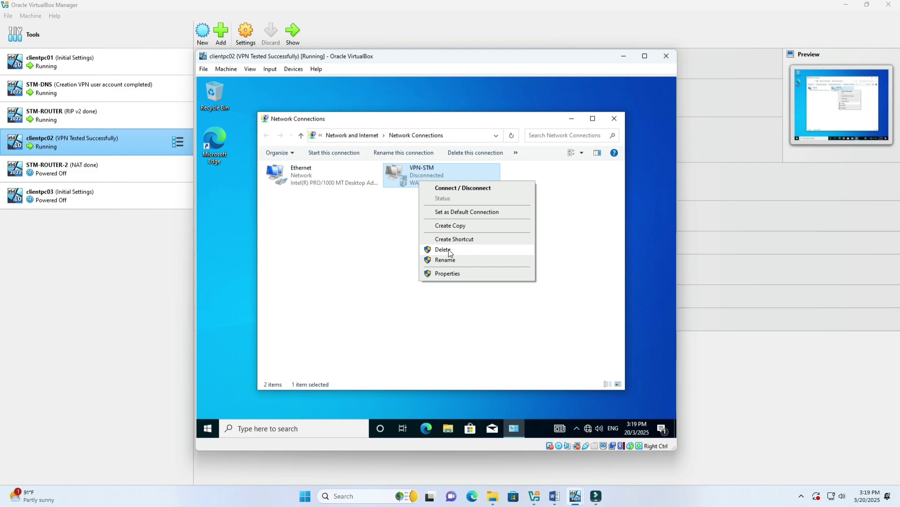
Review the VPN-STM connection's Options, PPP, Security, Networking and Sharing settings.
left_click(453, 272)
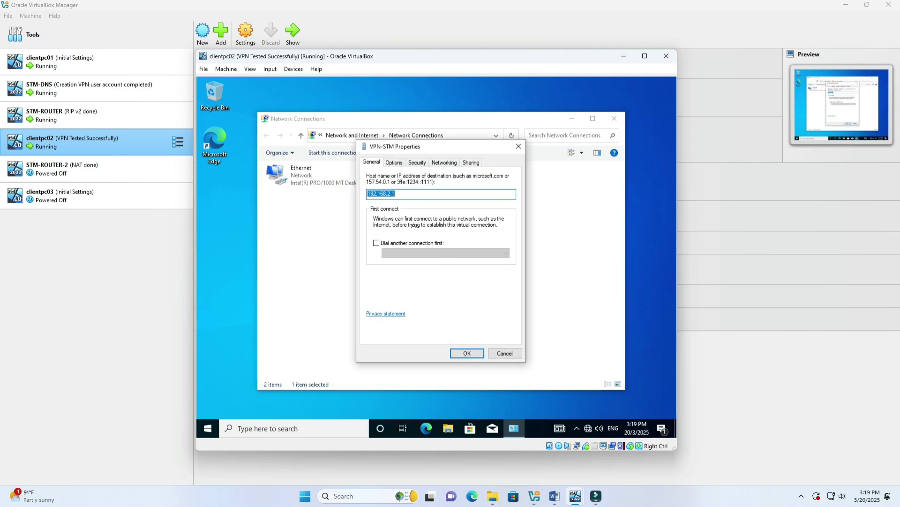
left_click(393, 163)
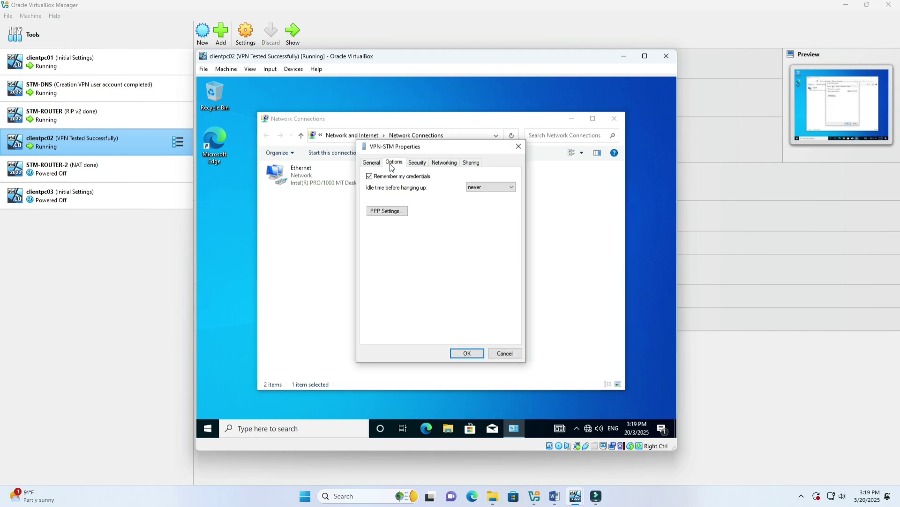
left_click(397, 211)
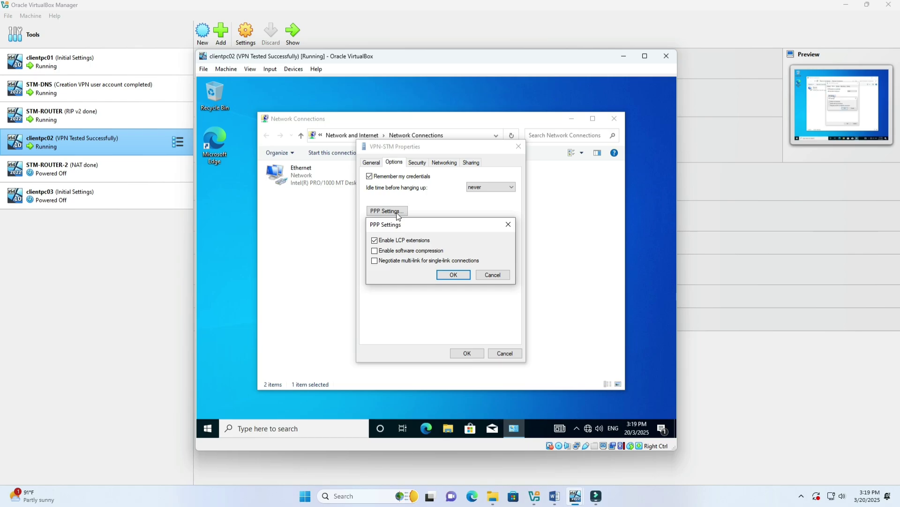
left_click(510, 227)
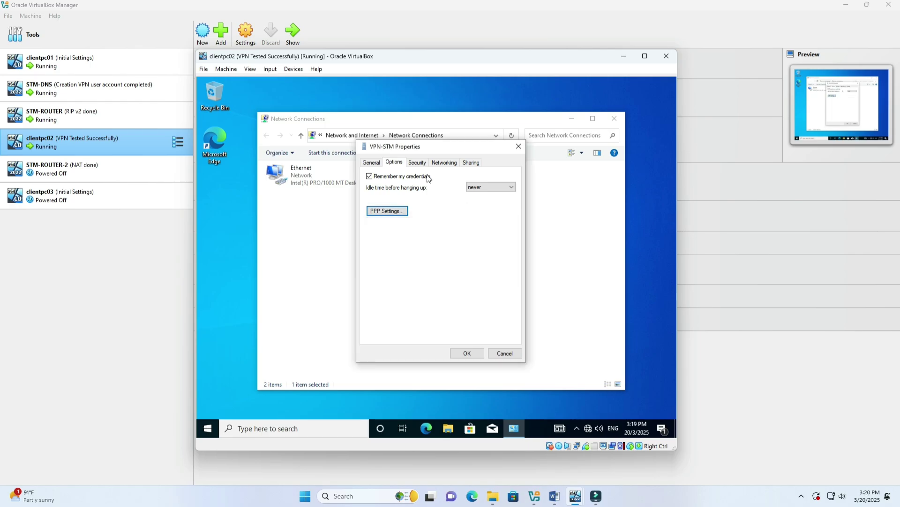
left_click(417, 164)
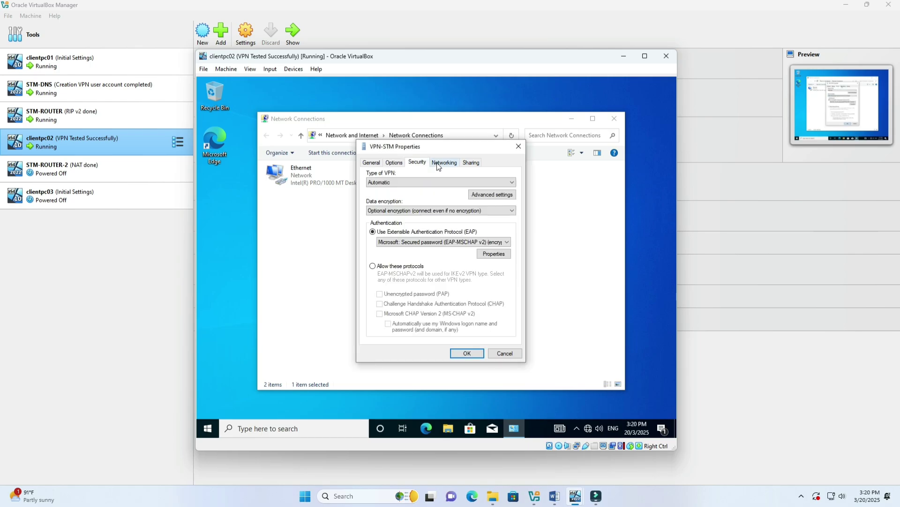
left_click(437, 164)
left_click(469, 162)
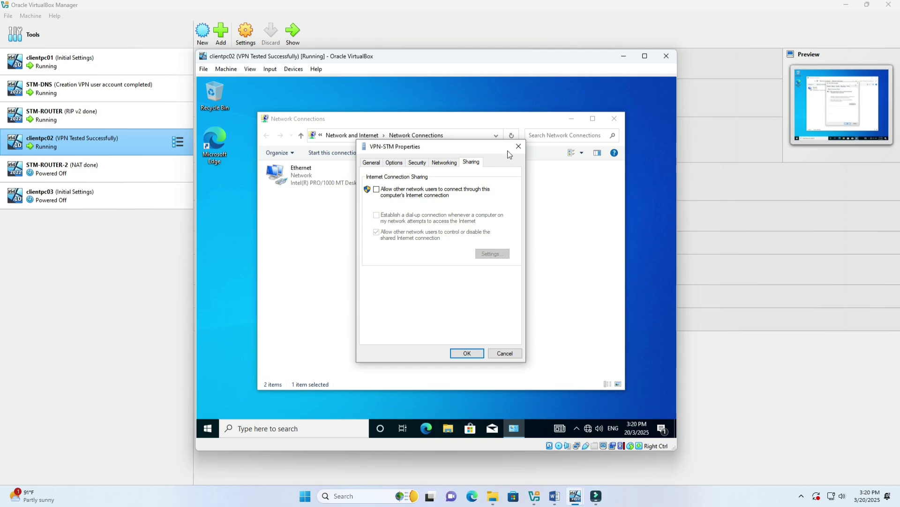
left_click(518, 146)
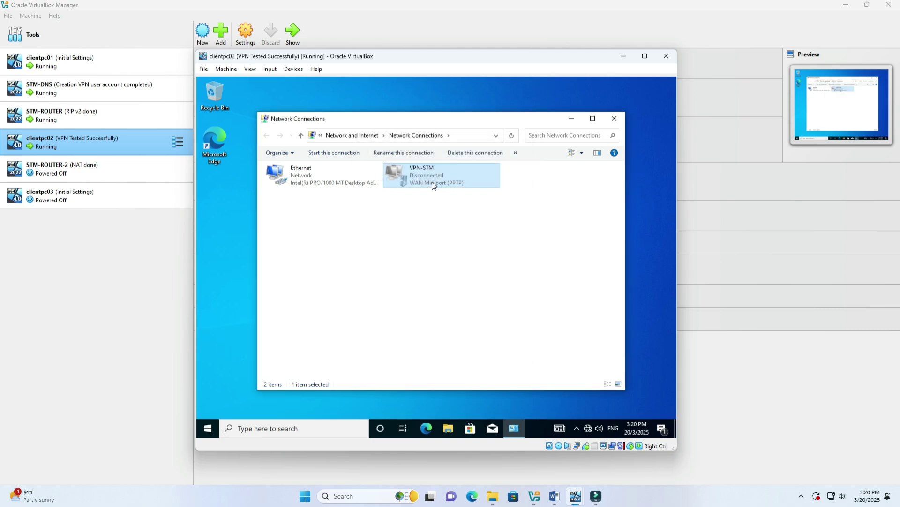
Delete the VPN-STM connection so only Ethernet remains.
right_click(432, 182)
left_click(466, 251)
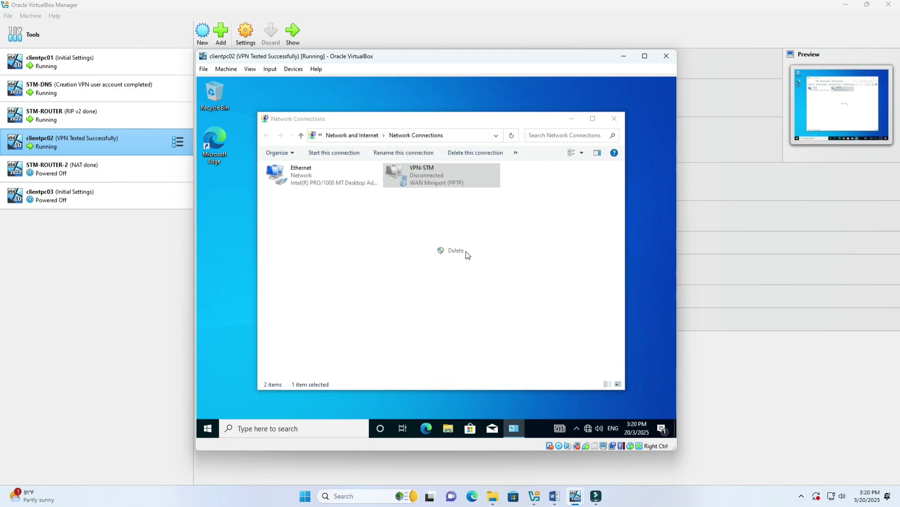
left_click(451, 287)
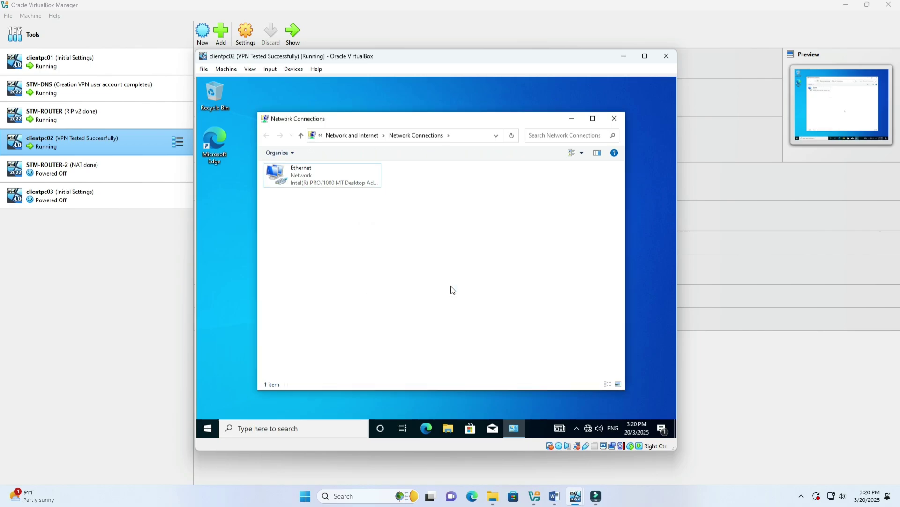
Go to Settings > Network & Internet > VPN and begin adding a VPN connection.
left_click(216, 430)
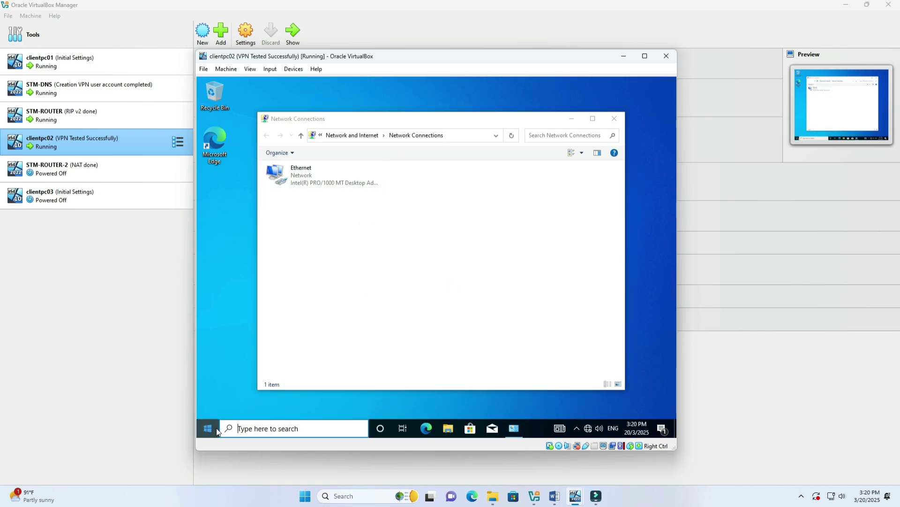
left_click(208, 386)
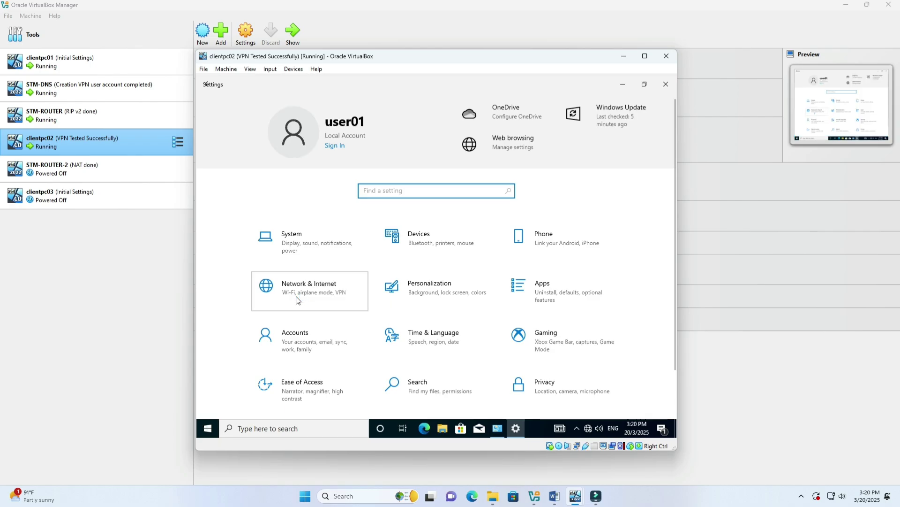
left_click(297, 300)
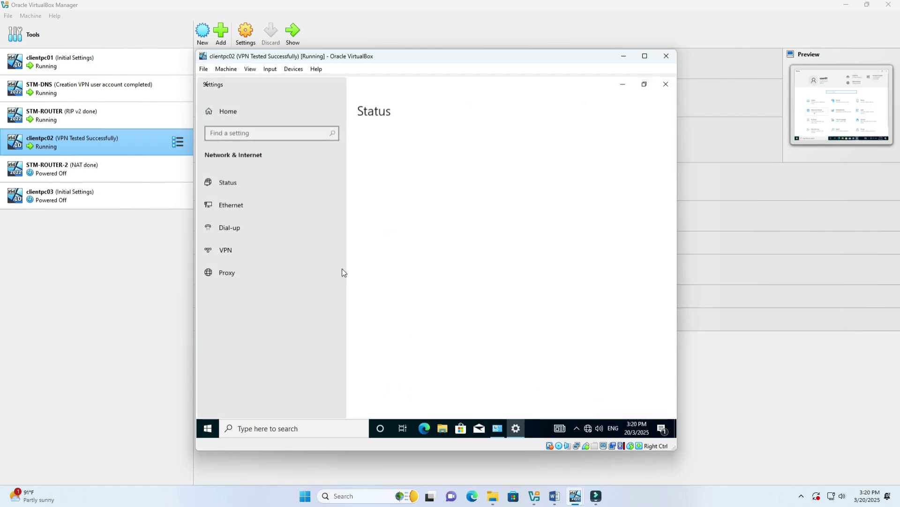
left_click(291, 251)
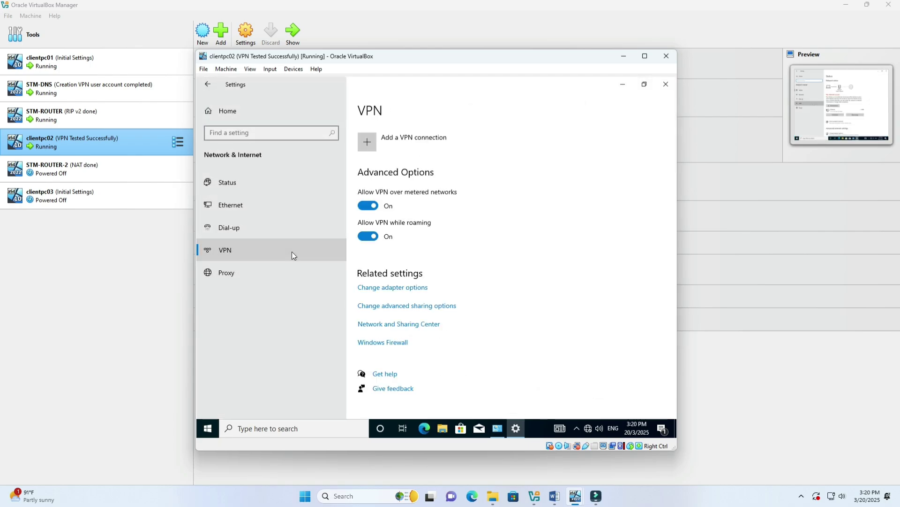
left_click(419, 145)
Choose Windows (built-in) and enter connection name VPN with server 192.168.2.1.
left_click(439, 134)
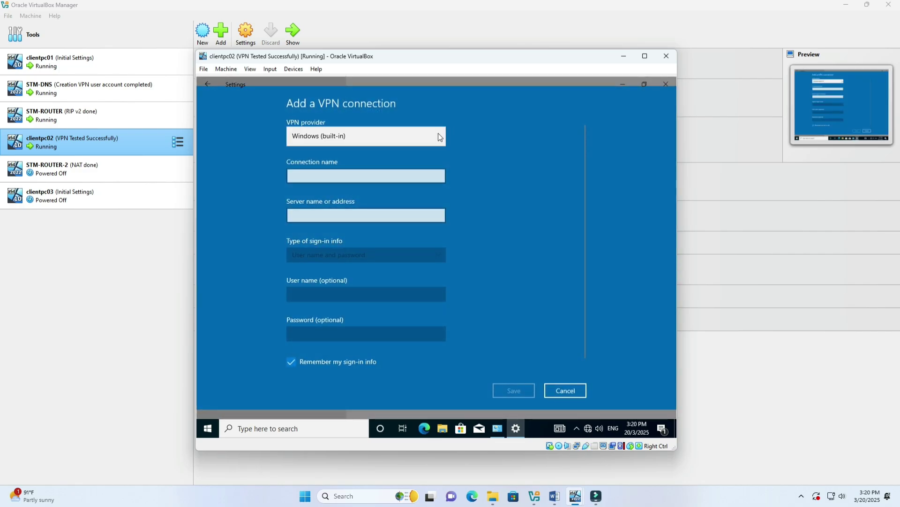
left_click(332, 176)
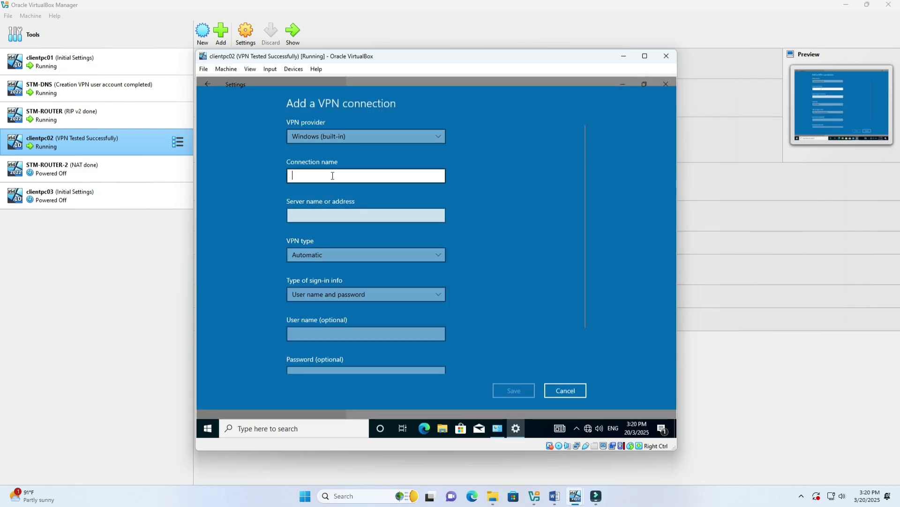
type("VPN")
left_click(344, 215)
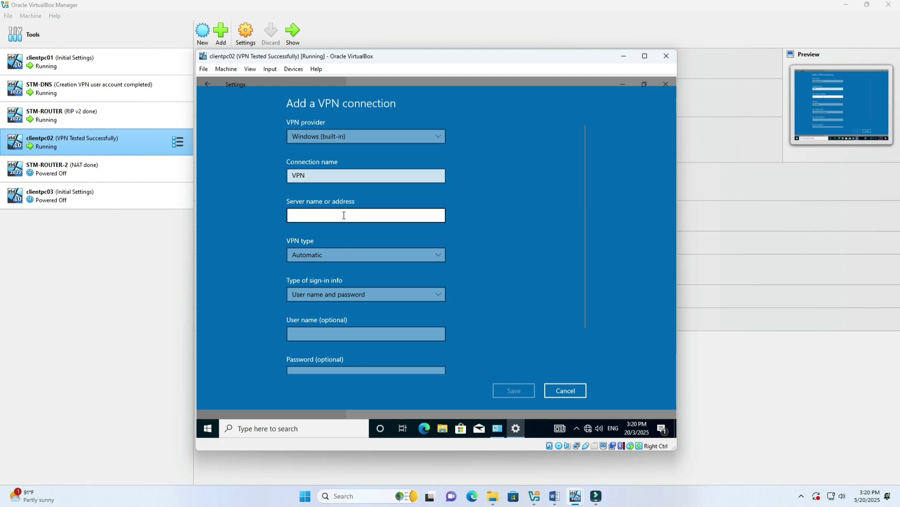
type("192.")
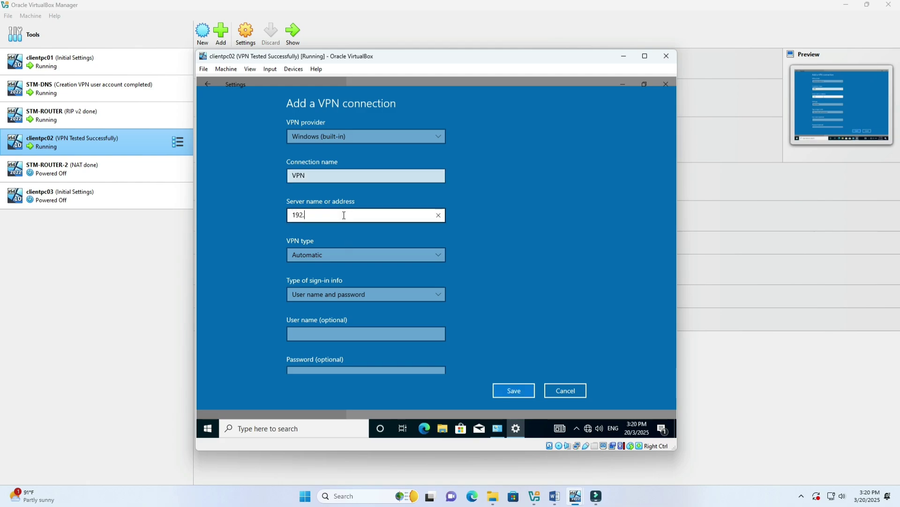
type("168.2.1")
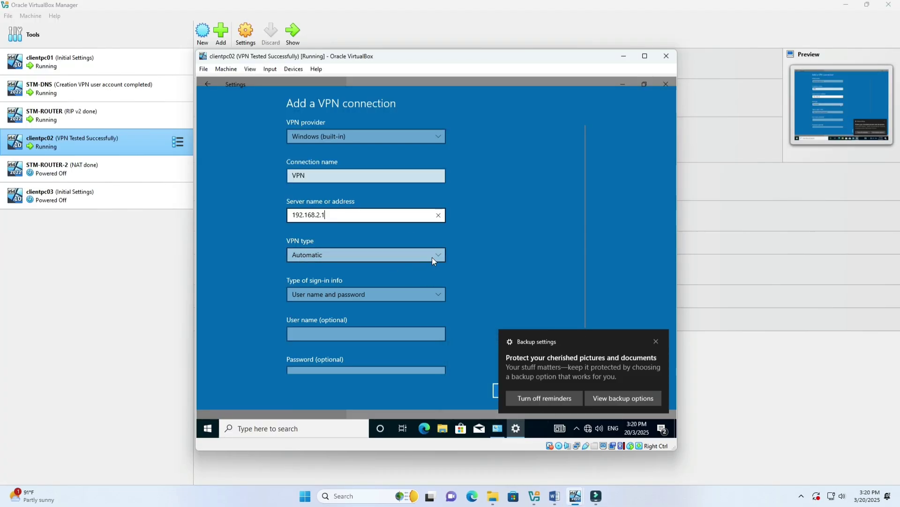
Keep 'User name and password' as the sign-in type and dismiss the backup notification.
left_click(364, 297)
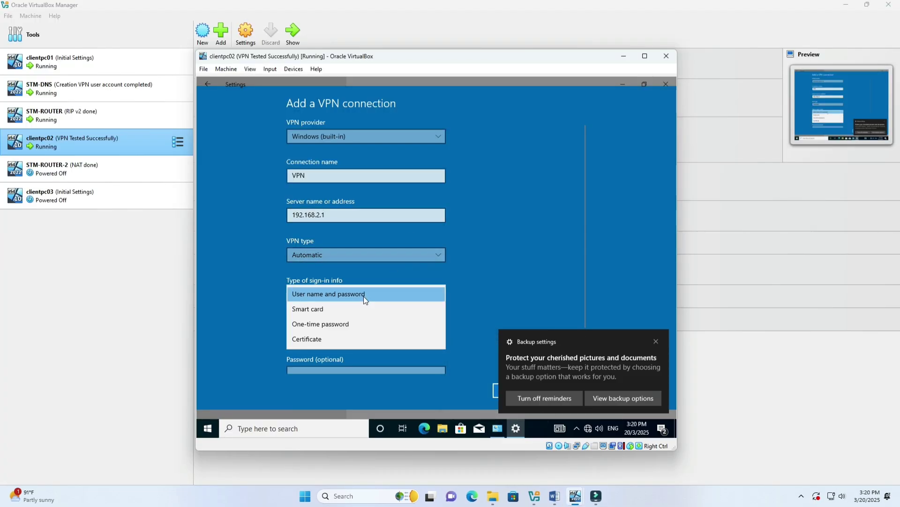
left_click(362, 298)
key("Tab")
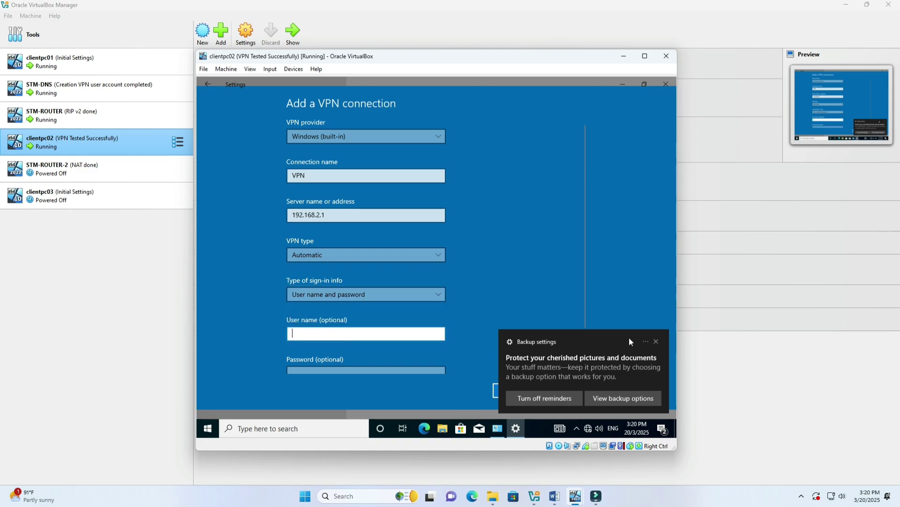
left_click(656, 341)
scroll(404, 330, "down", 1)
scroll(404, 330, "down", 1)
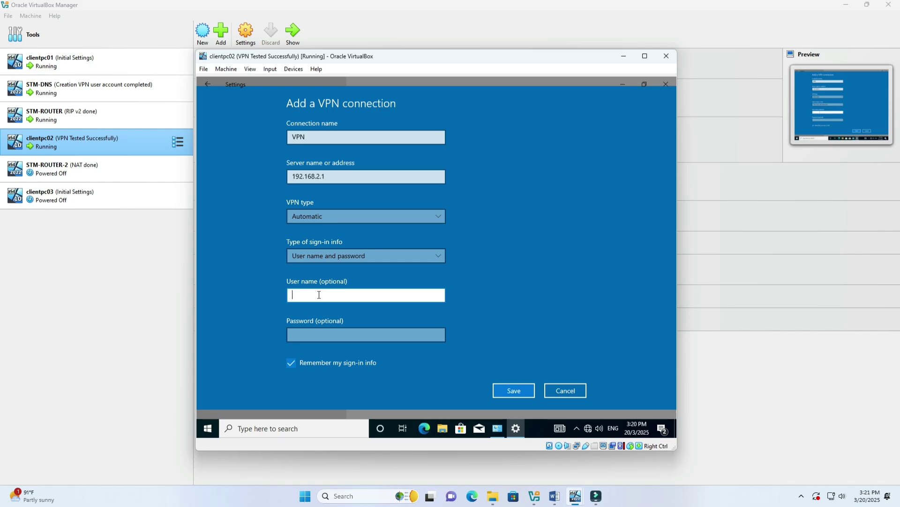
left_click(89, 88)
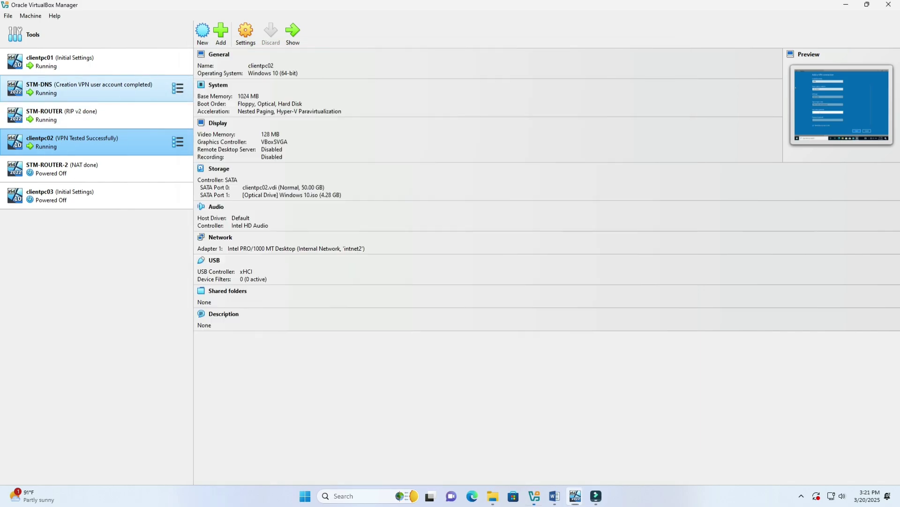
double_click(89, 88)
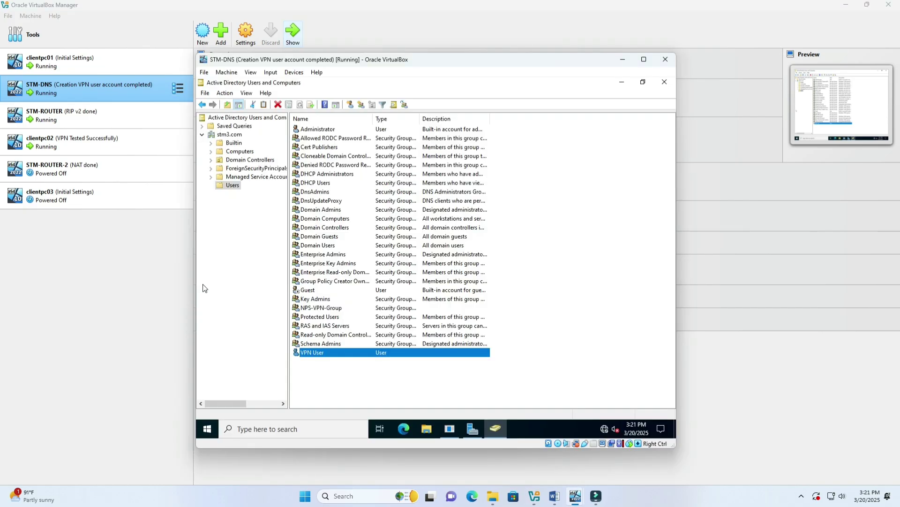
double_click(324, 353)
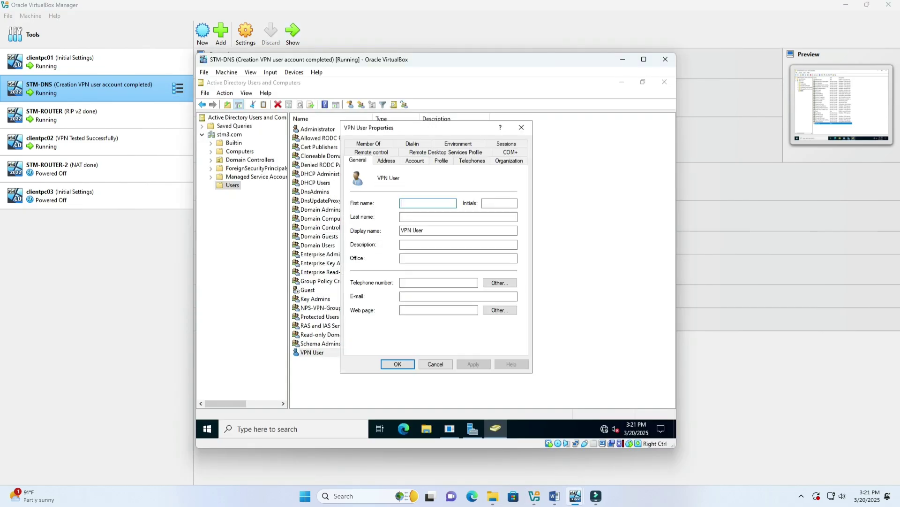
left_click(409, 161)
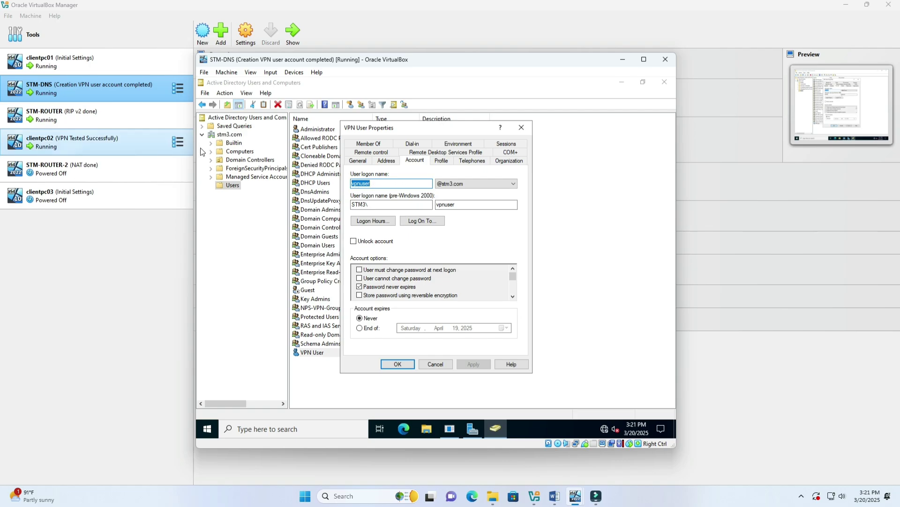
left_click(157, 147)
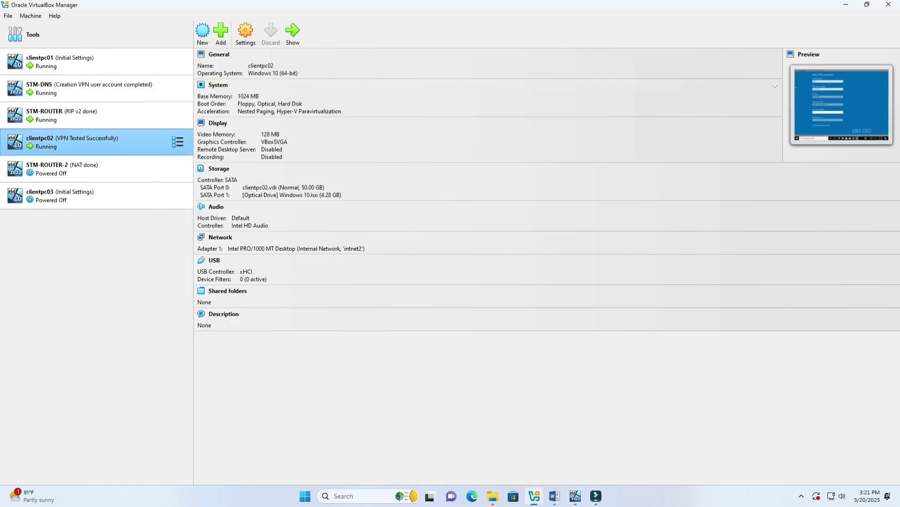
On clientpc02, leave the User name field blank and save the VPN connection.
left_click(293, 34)
type("vpnuse")
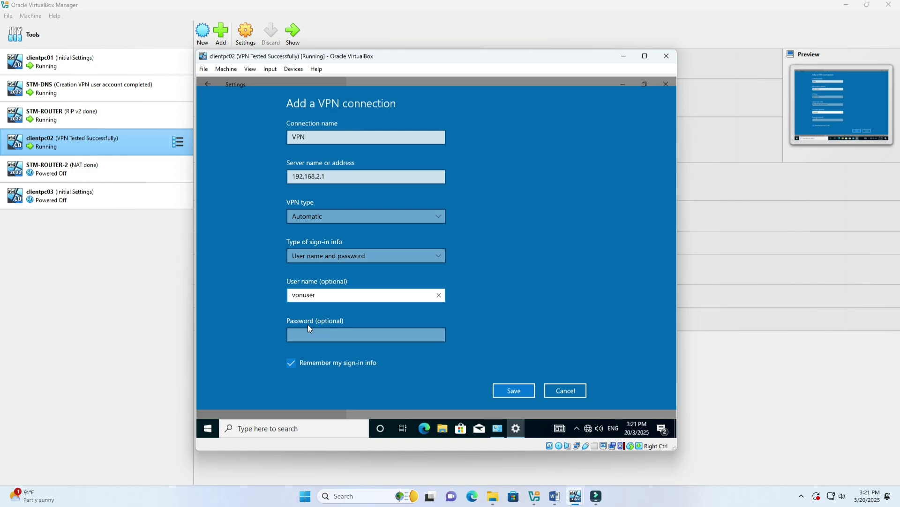
key("ctrl+a")
key("BackSpace")
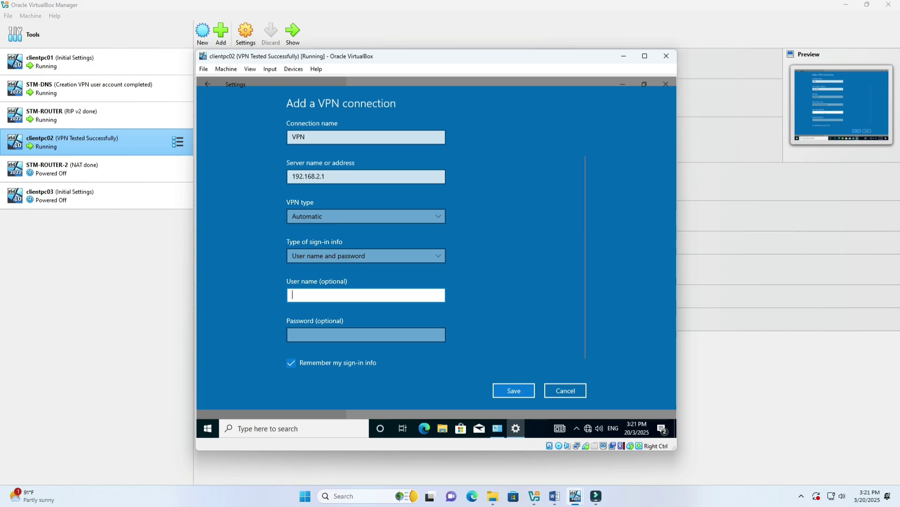
left_click(508, 397)
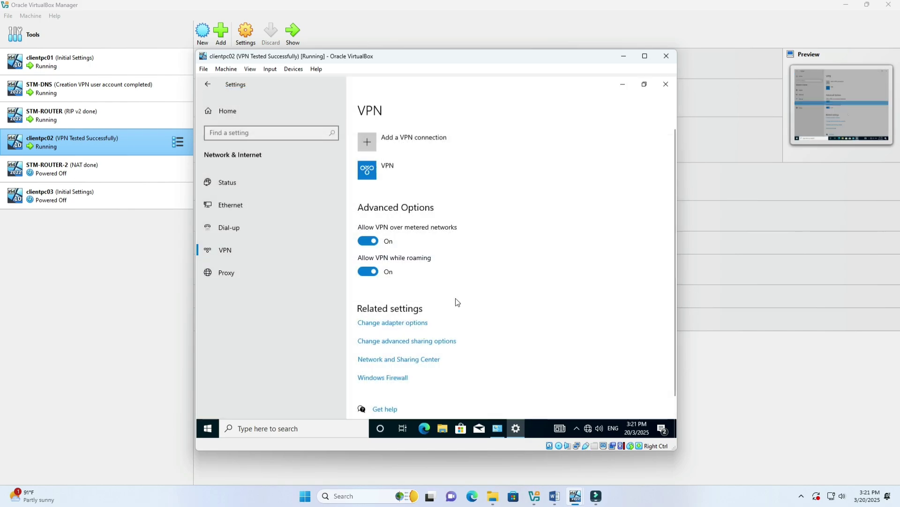
left_click(423, 180)
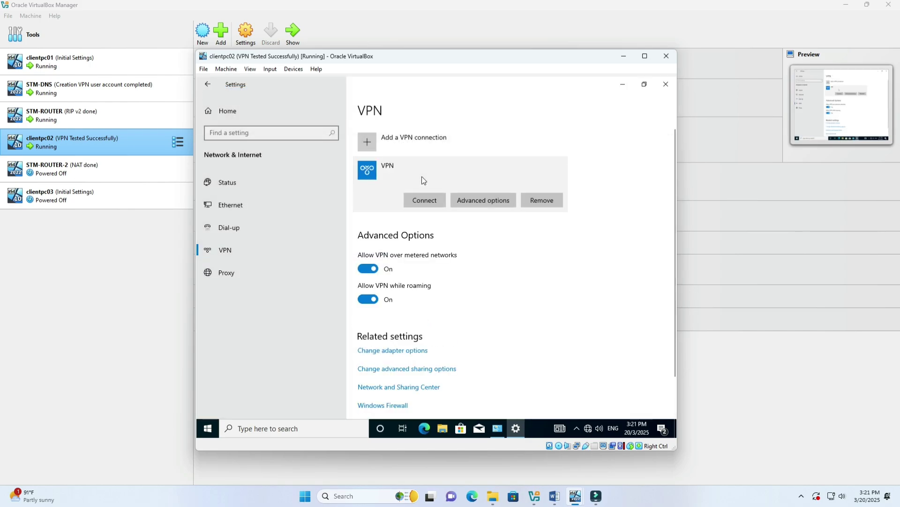
Connect the VPN, signing in with the VPN user account name and its password.
left_click(428, 201)
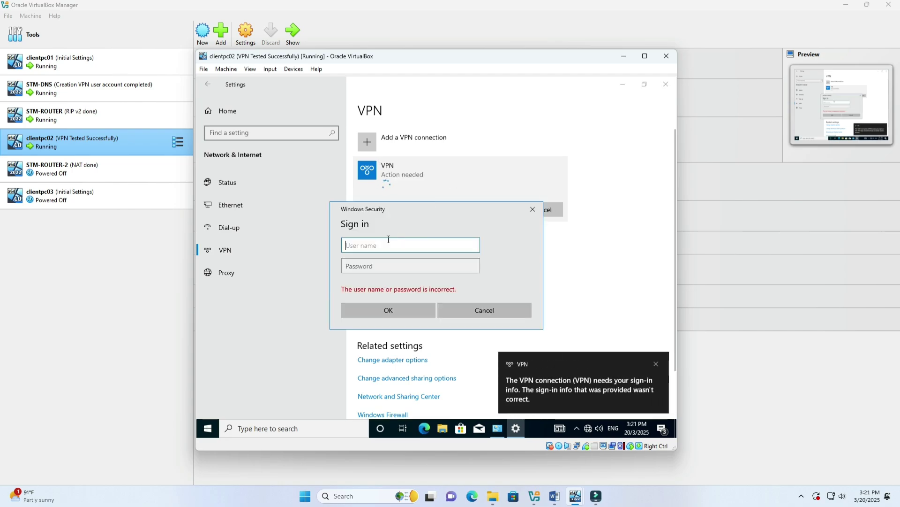
type("vpnuser")
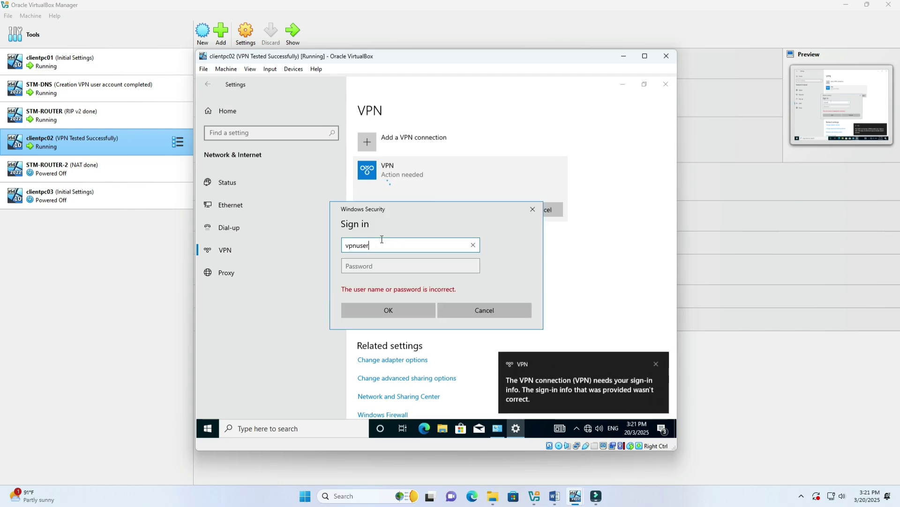
key("Tab")
type("P@ssw0rd")
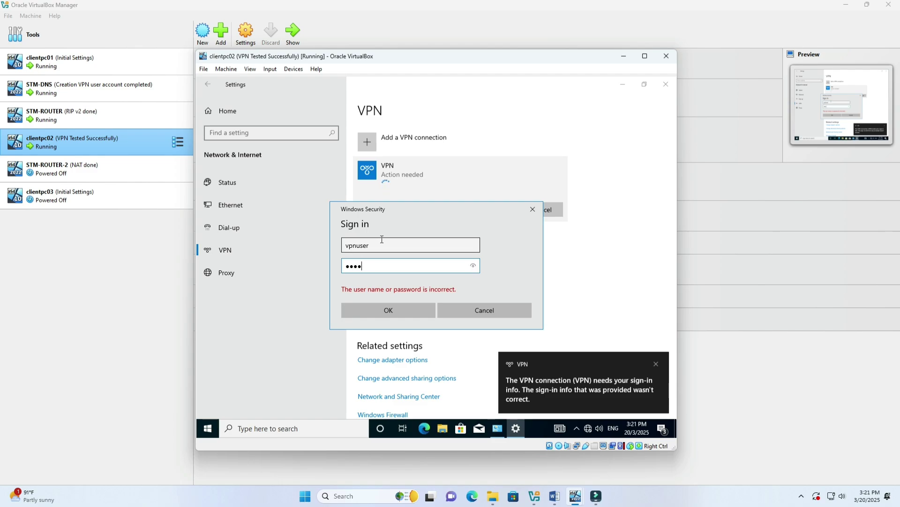
left_click(474, 269)
left_click(410, 309)
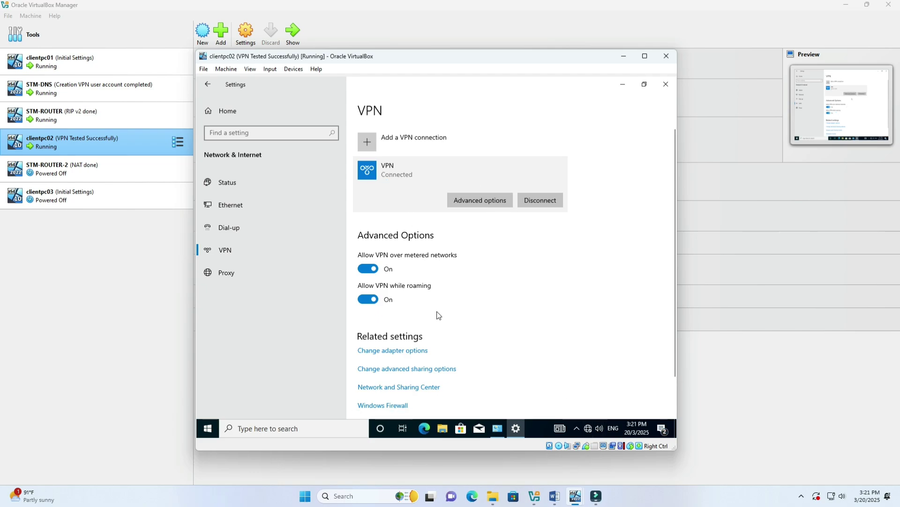
Open the VPN adapter's network details and confirm its IPv4 address is 192.168.1.202.
left_click(416, 351)
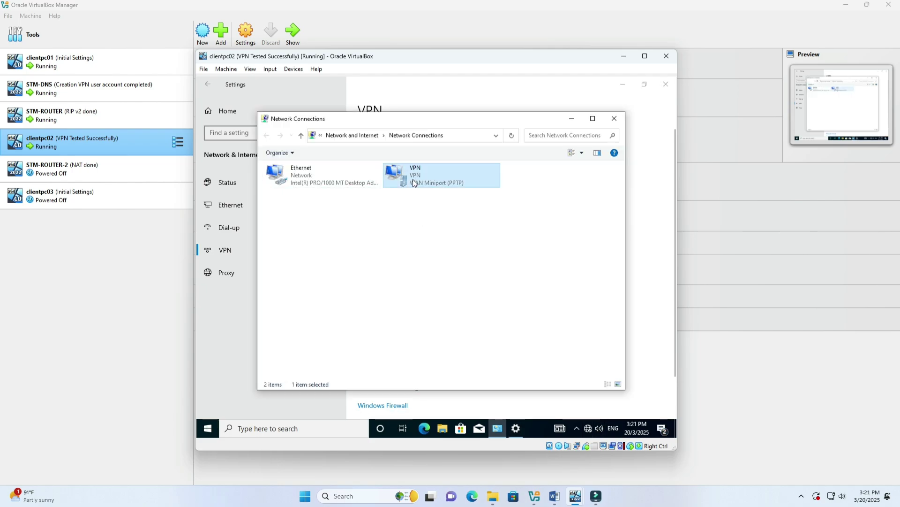
double_click(413, 180)
left_click(397, 252)
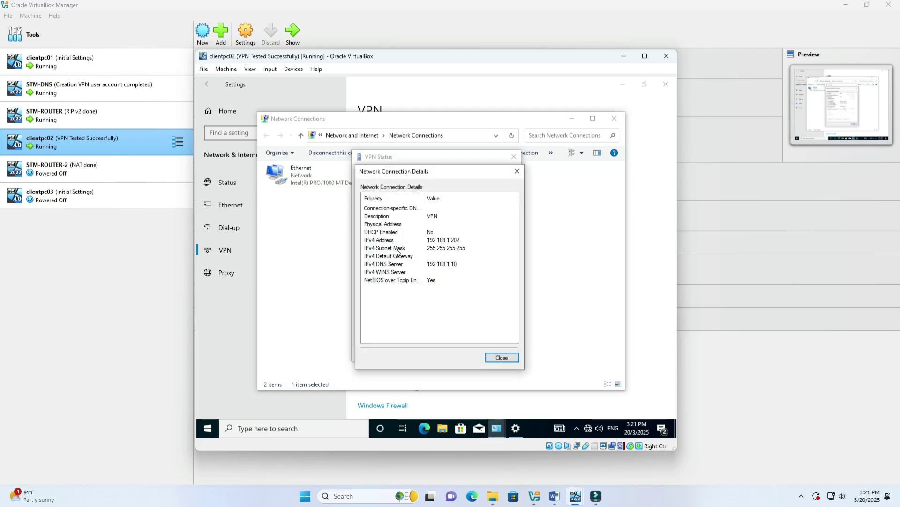
left_click(456, 241)
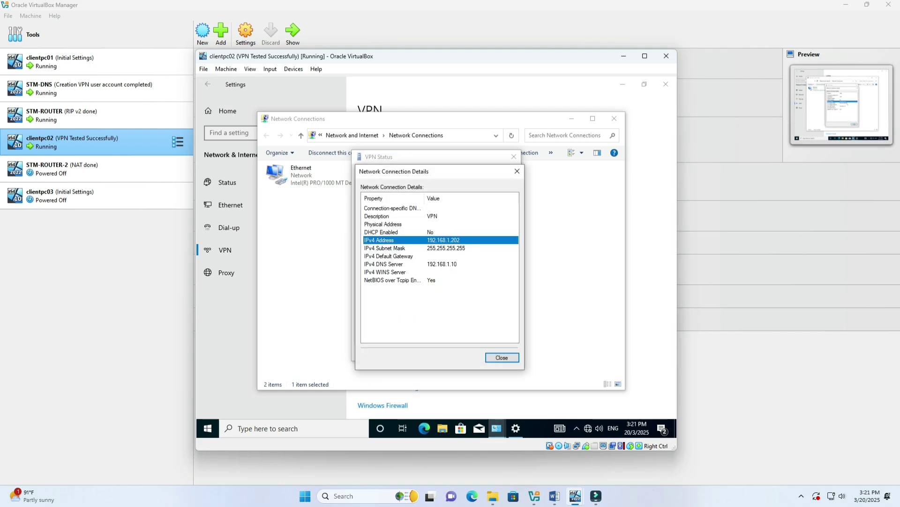
left_click(517, 171)
left_click(327, 428)
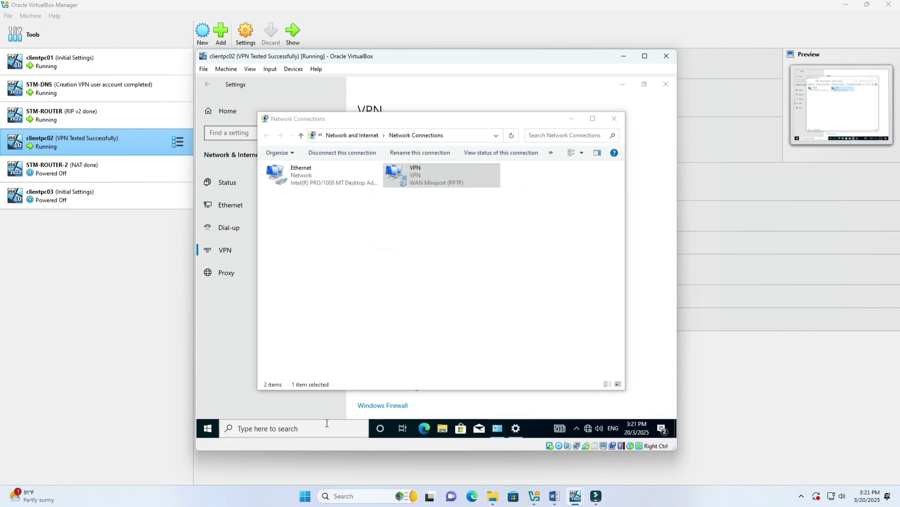
In Command Prompt, ping stm3.com and get 4 replies from 192.168.1.10 with 0% loss.
type("cmd")
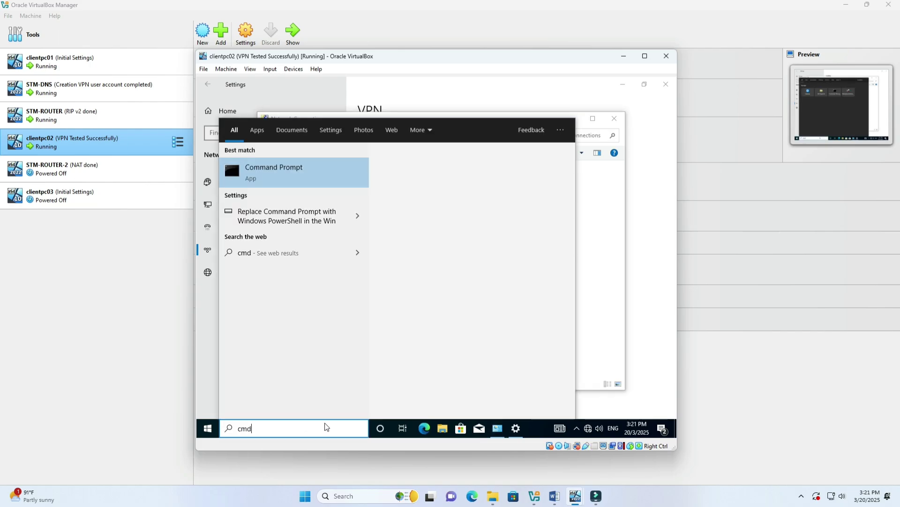
left_click(269, 179)
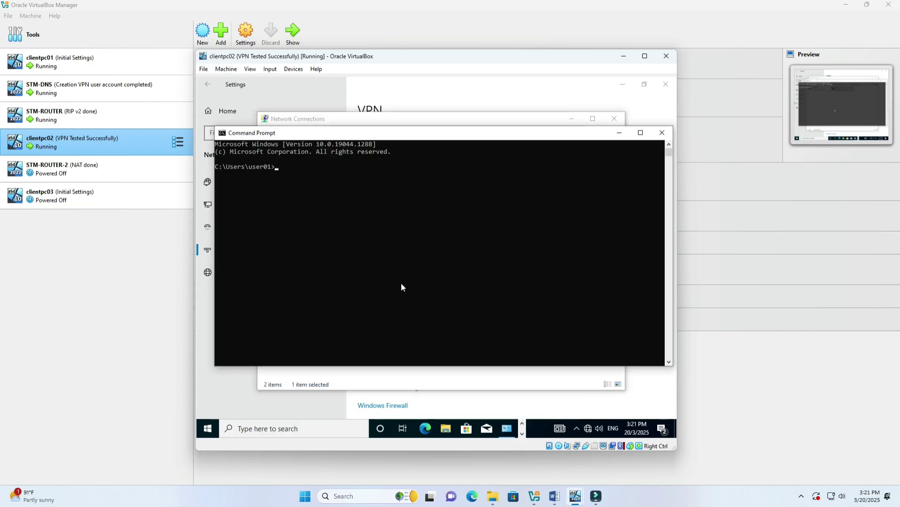
type("ping")
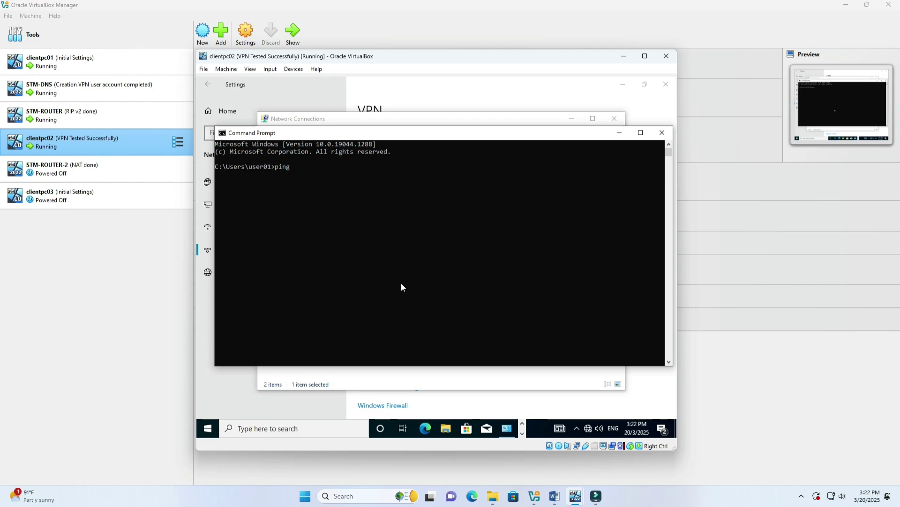
type("stm3.com")
key("Return")
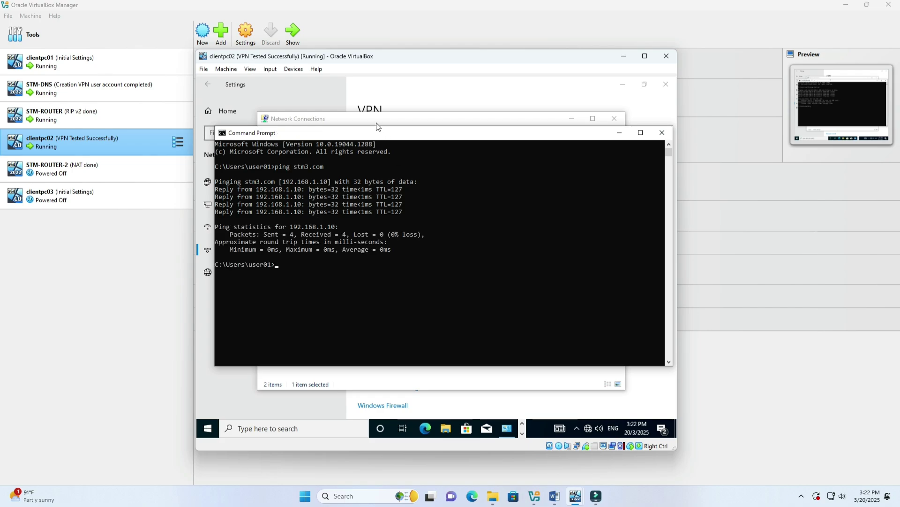
left_click(392, 117)
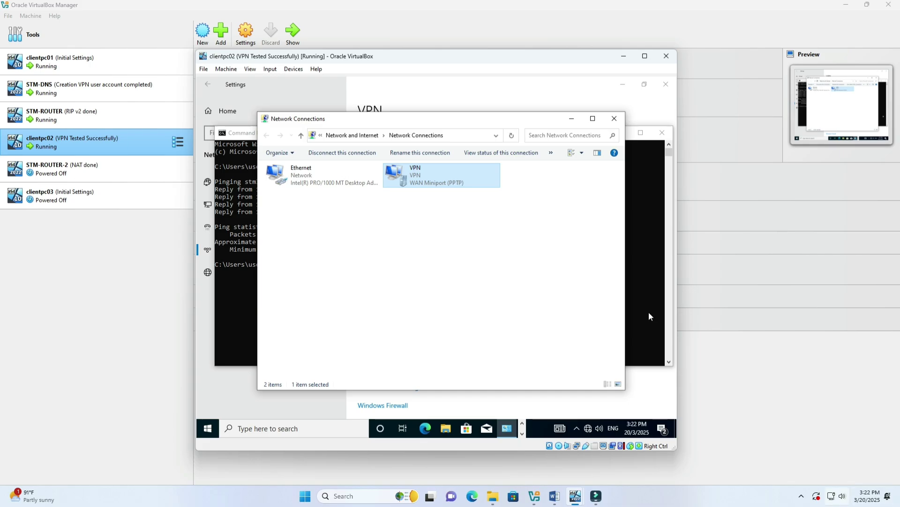
left_click(802, 495)
left_click(783, 449)
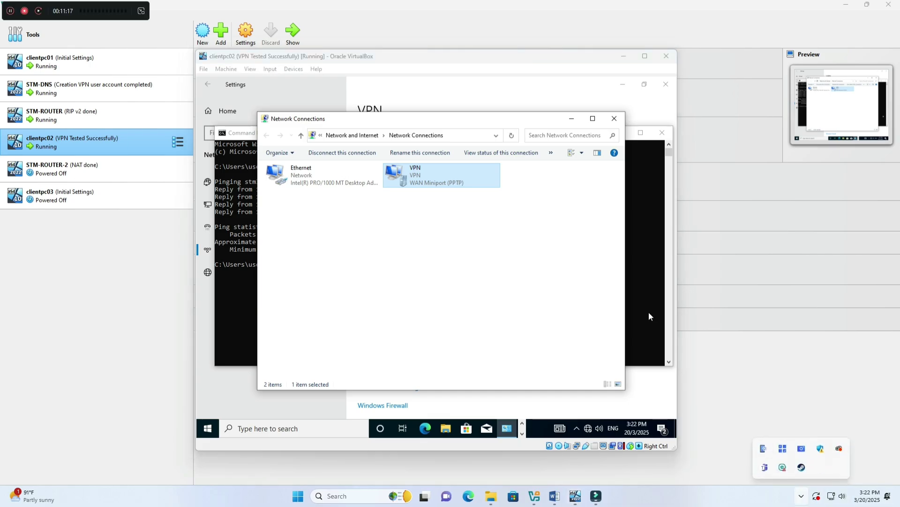